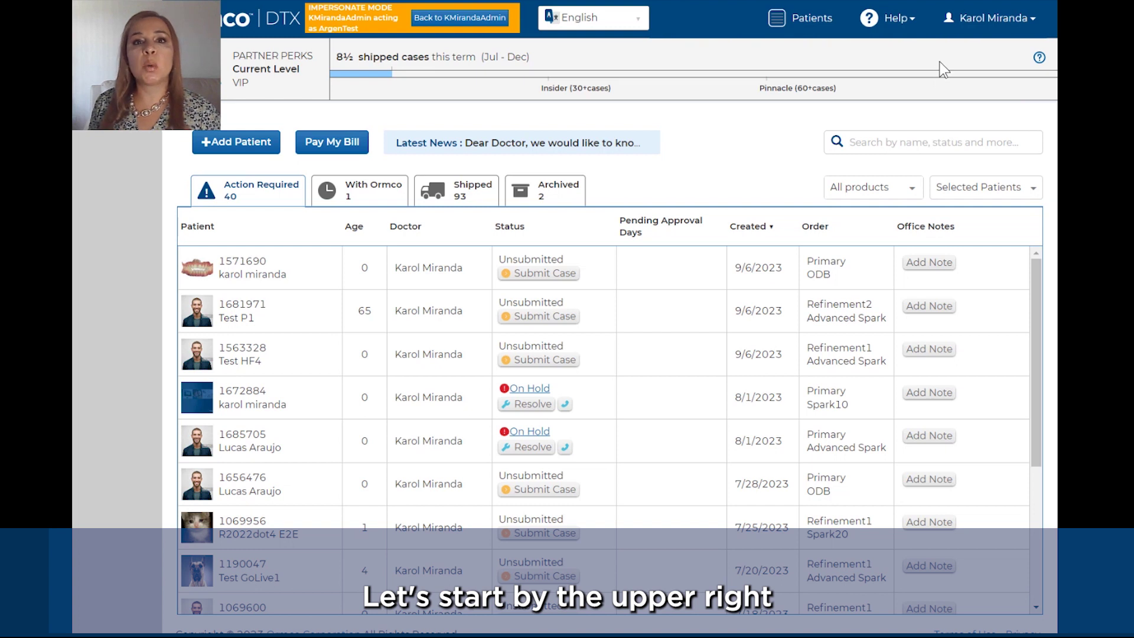
Step: Open the user account menu from your name in the top-right header
{"action": "left_click", "coordinate": [1015, 30]}
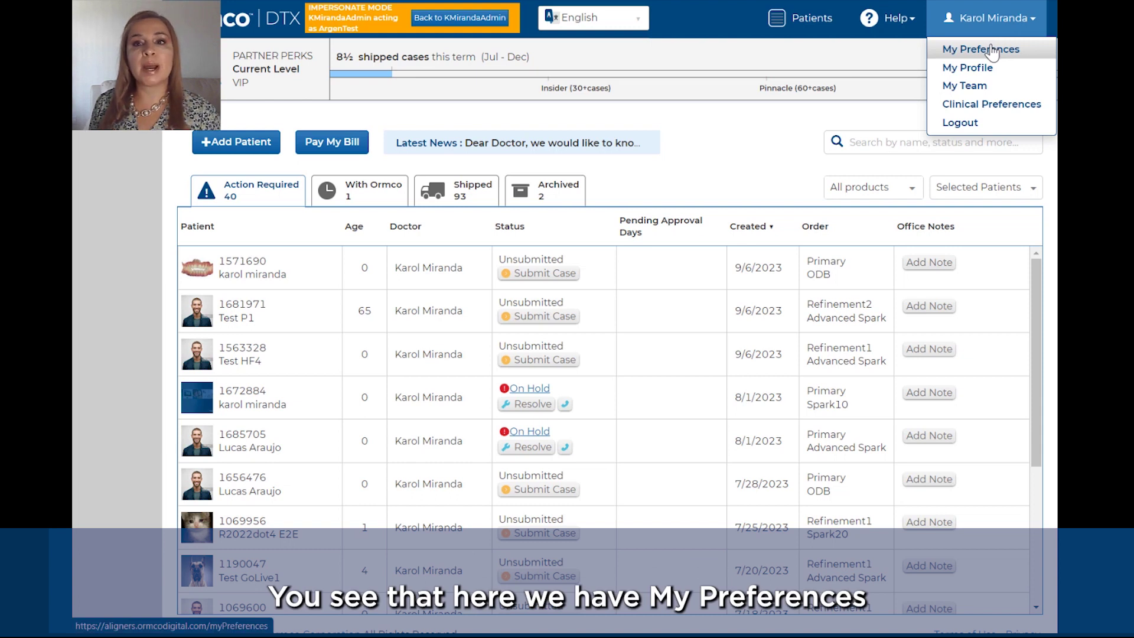
Step: Review My Preferences with FDI tooth numbering kept, then go to My Profile
{"action": "left_click", "coordinate": [992, 49]}
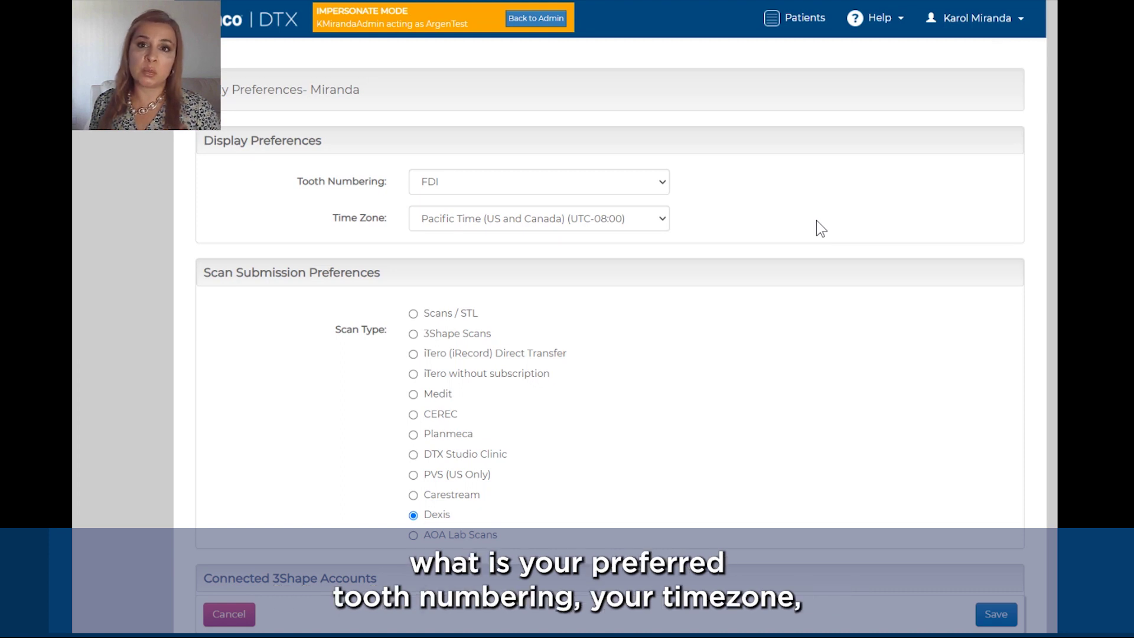
{"action": "left_click", "coordinate": [611, 185]}
{"action": "left_click", "coordinate": [610, 185]}
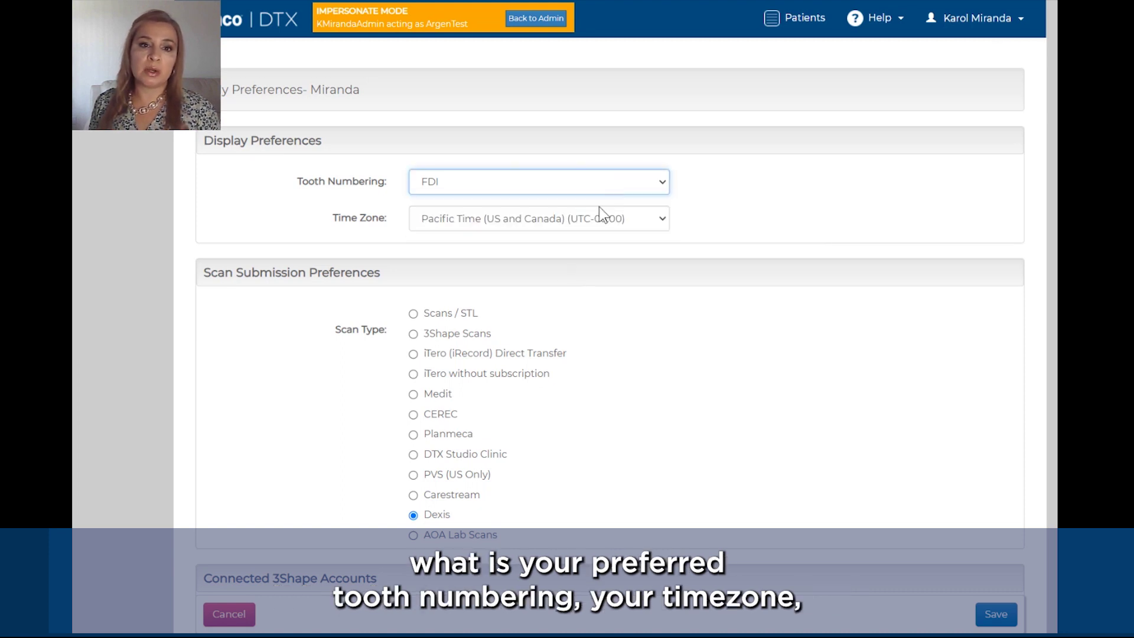
{"action": "scroll", "coordinate": [595, 327], "scroll_direction": "down", "scroll_amount": 3}
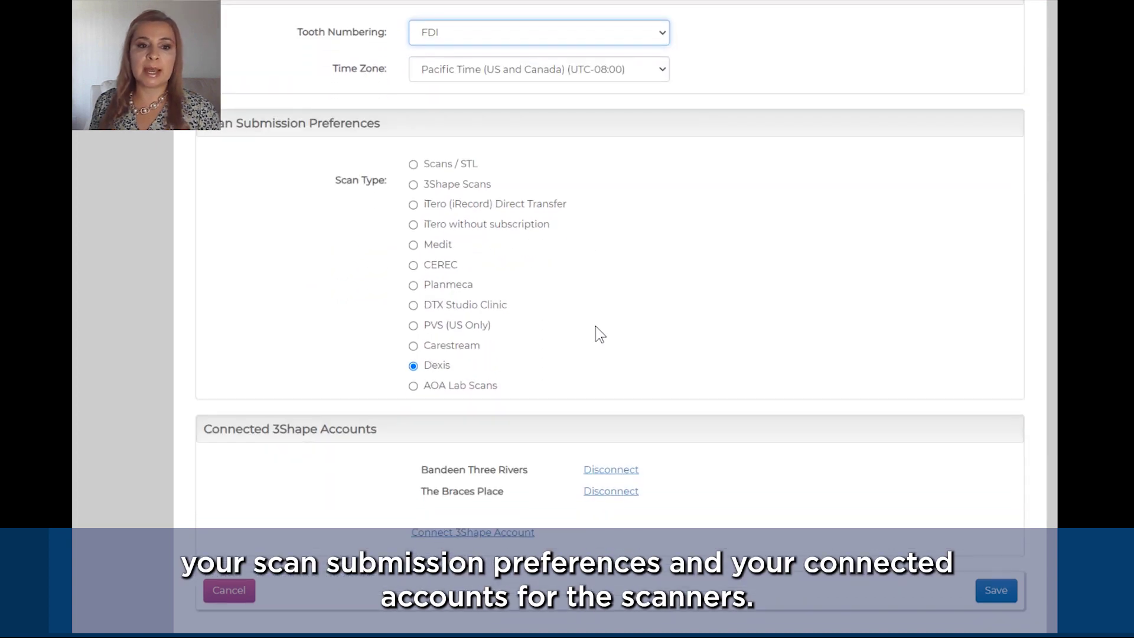
{"action": "scroll", "coordinate": [595, 326], "scroll_direction": "up", "scroll_amount": 4}
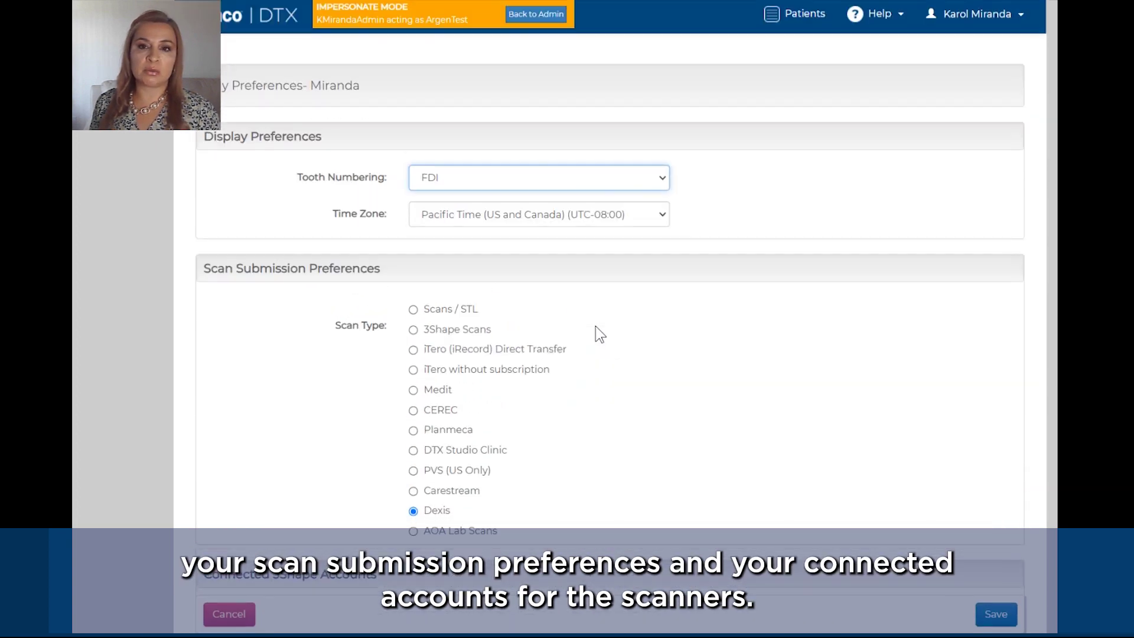
{"action": "left_click", "coordinate": [980, 18]}
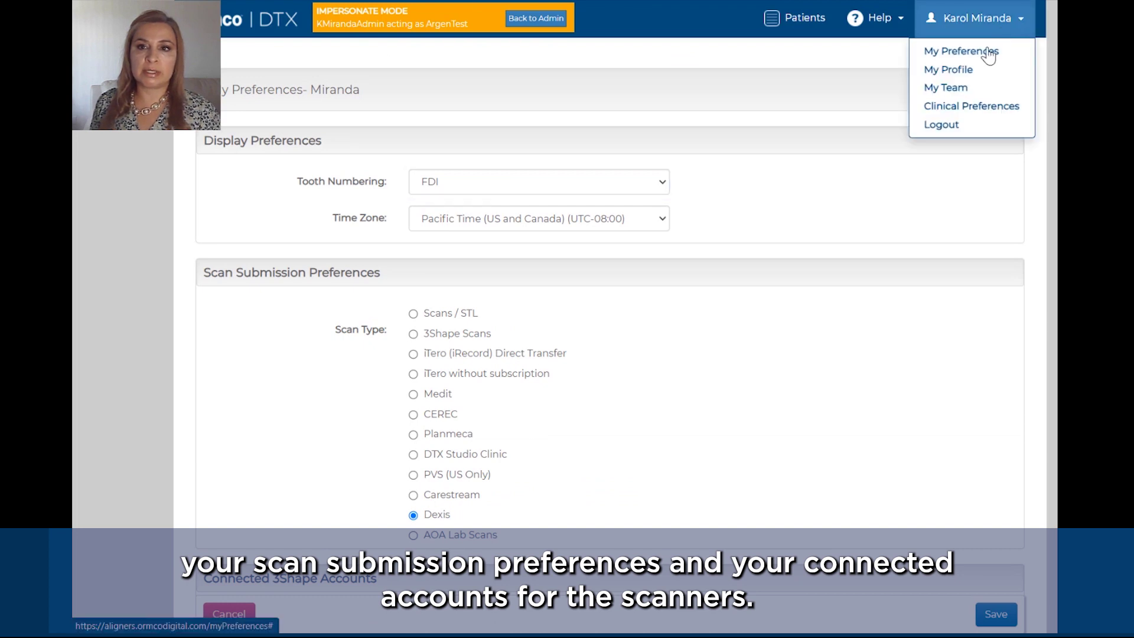
{"action": "left_click", "coordinate": [969, 72]}
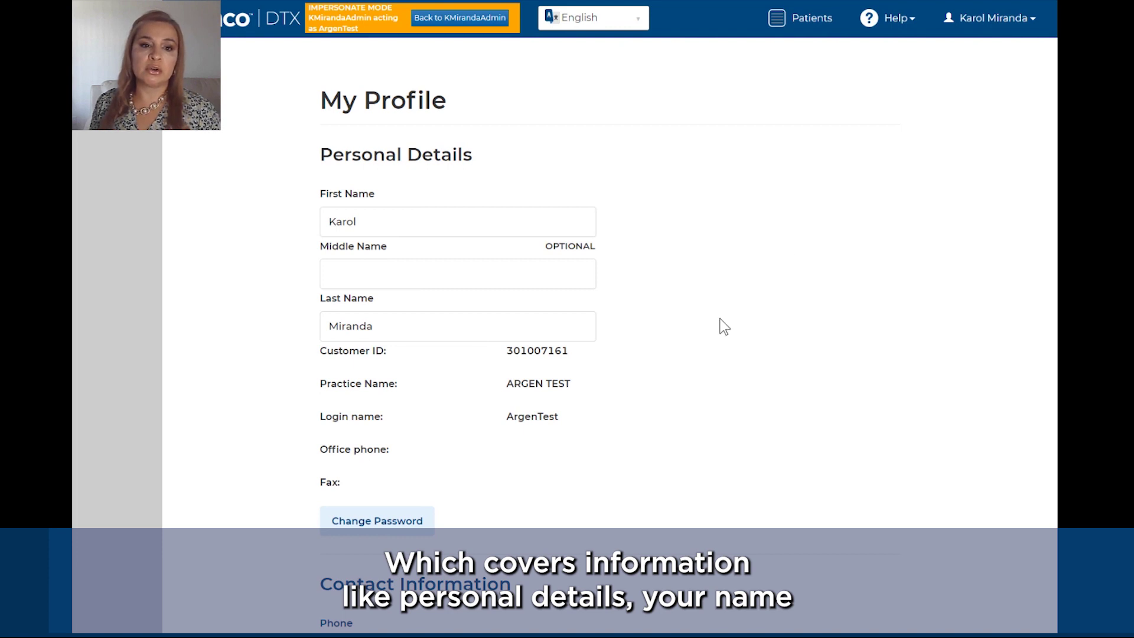
Step: Scroll through My Profile's personal and contact details
{"action": "scroll", "coordinate": [719, 319], "scroll_direction": "down", "scroll_amount": 2}
{"action": "scroll", "coordinate": [719, 318], "scroll_direction": "down", "scroll_amount": 8}
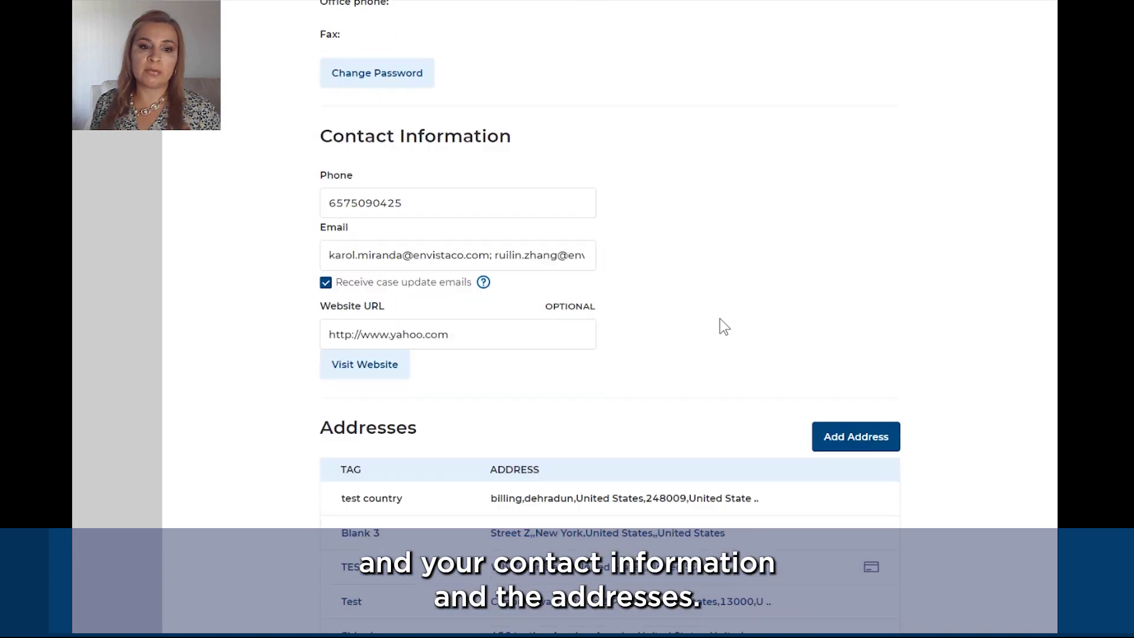
{"action": "scroll", "coordinate": [719, 317], "scroll_direction": "down", "scroll_amount": 2}
{"action": "scroll", "coordinate": [721, 324], "scroll_direction": "up", "scroll_amount": 10}
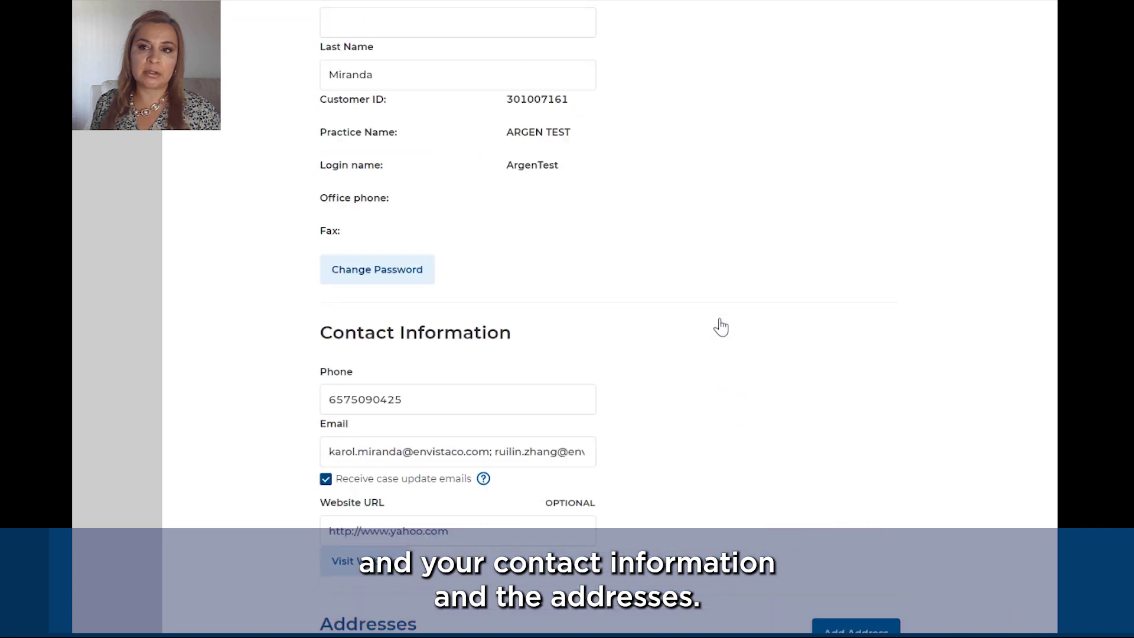
Step: View the practice's doctors and staff in My Team, then open Clinical Preferences
{"action": "left_click", "coordinate": [998, 25]}
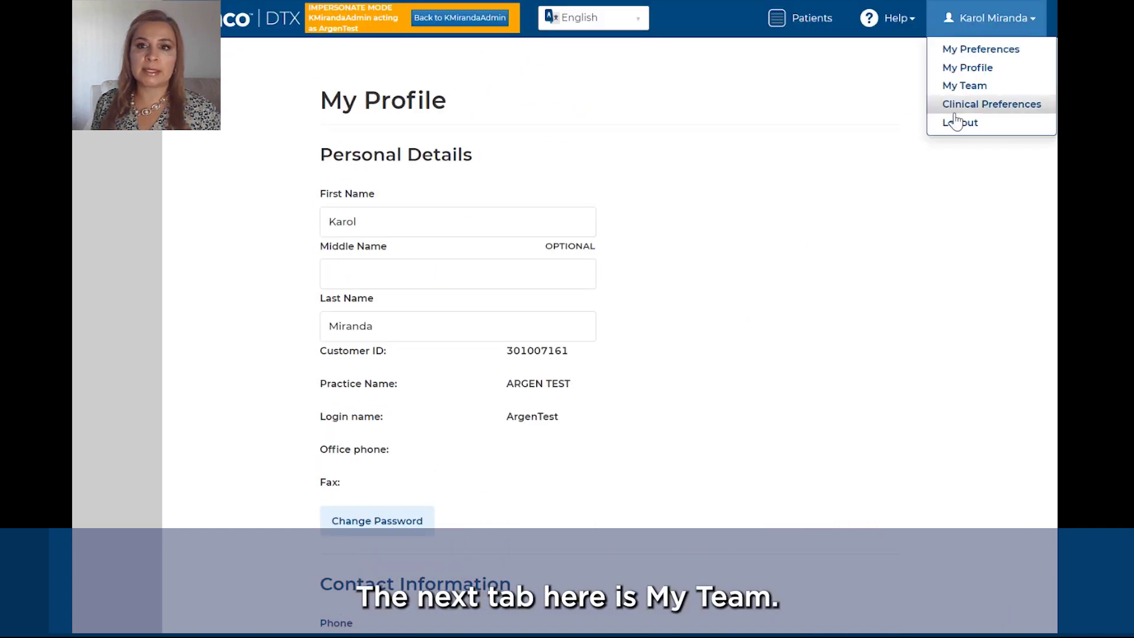
{"action": "left_click", "coordinate": [961, 86]}
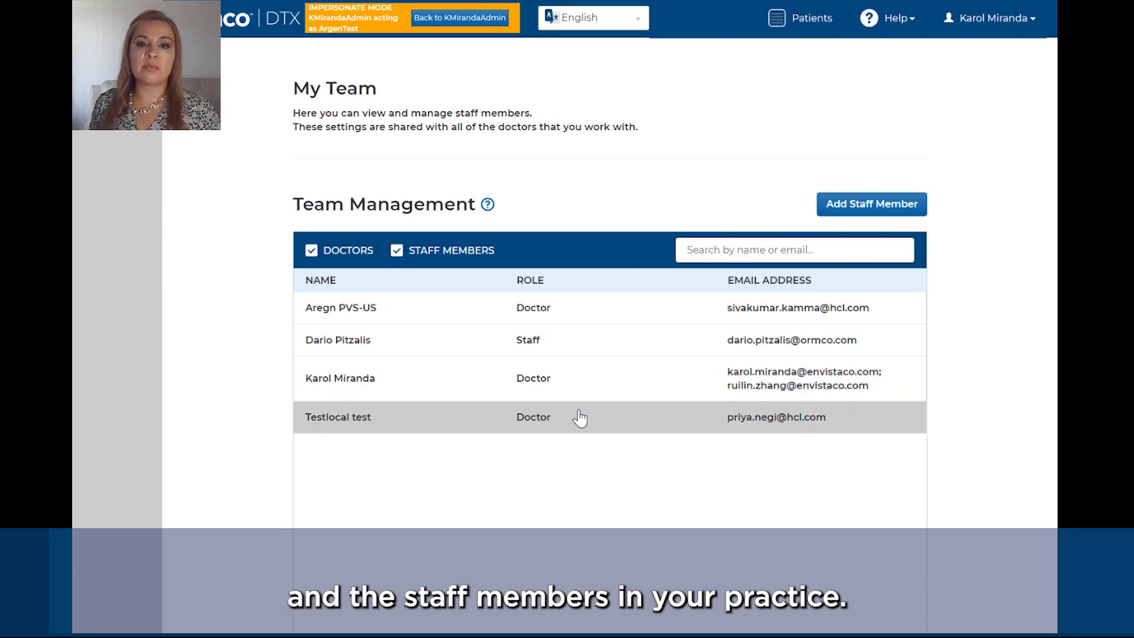
{"action": "left_click", "coordinate": [990, 20]}
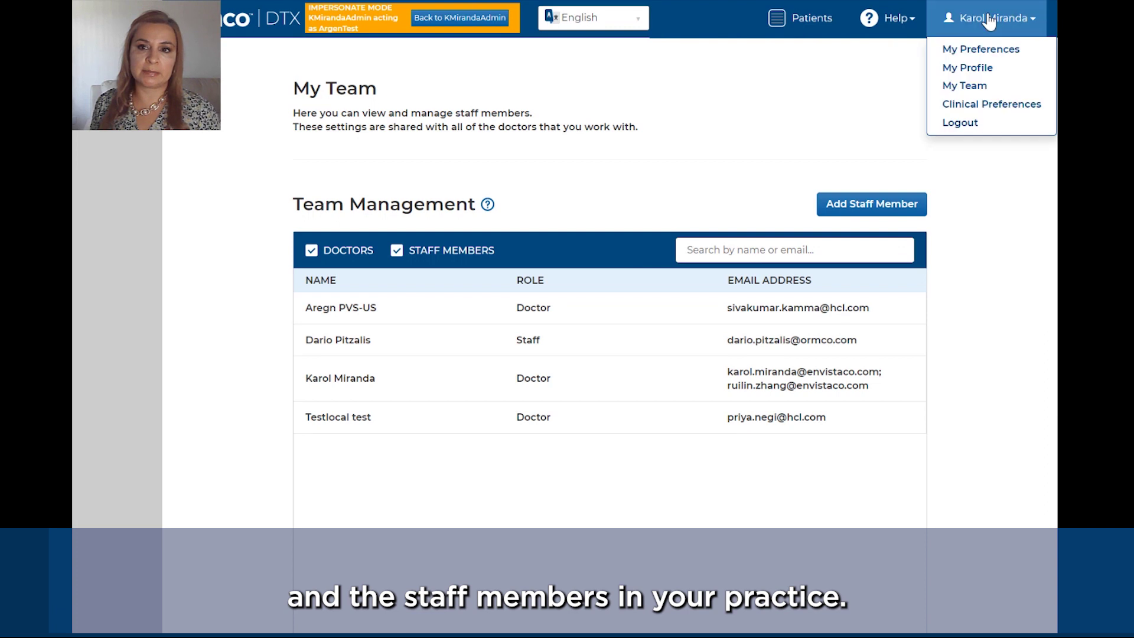
{"action": "left_click", "coordinate": [974, 105]}
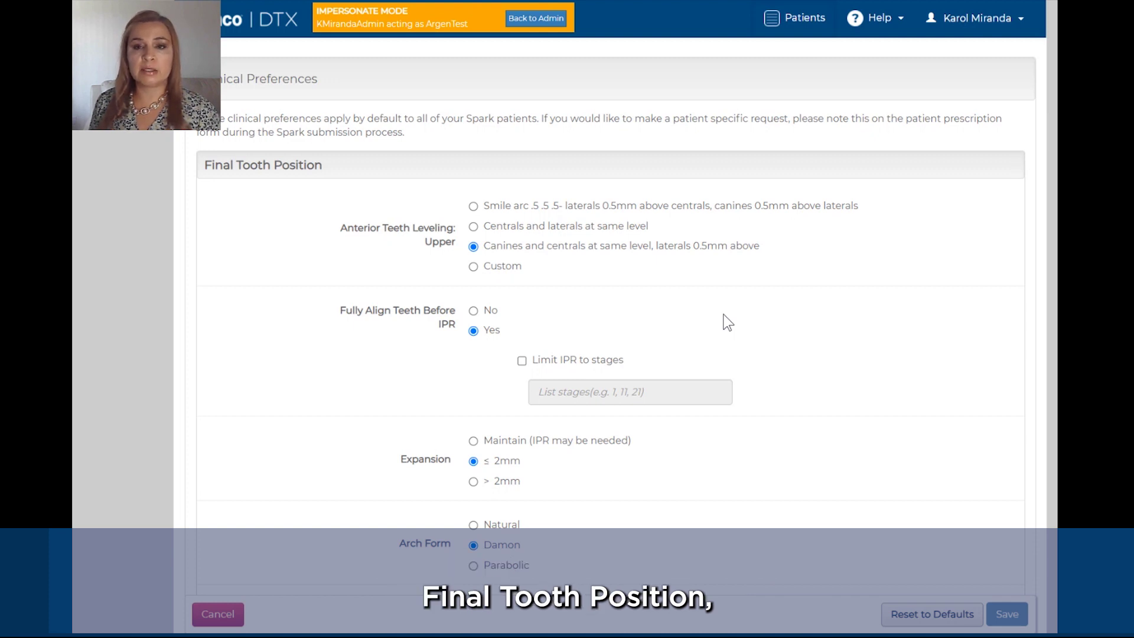
{"action": "scroll", "coordinate": [727, 323], "scroll_direction": "down", "scroll_amount": 9}
{"action": "scroll", "coordinate": [727, 323], "scroll_direction": "down", "scroll_amount": 9}
{"action": "scroll", "coordinate": [727, 323], "scroll_direction": "down", "scroll_amount": 9}
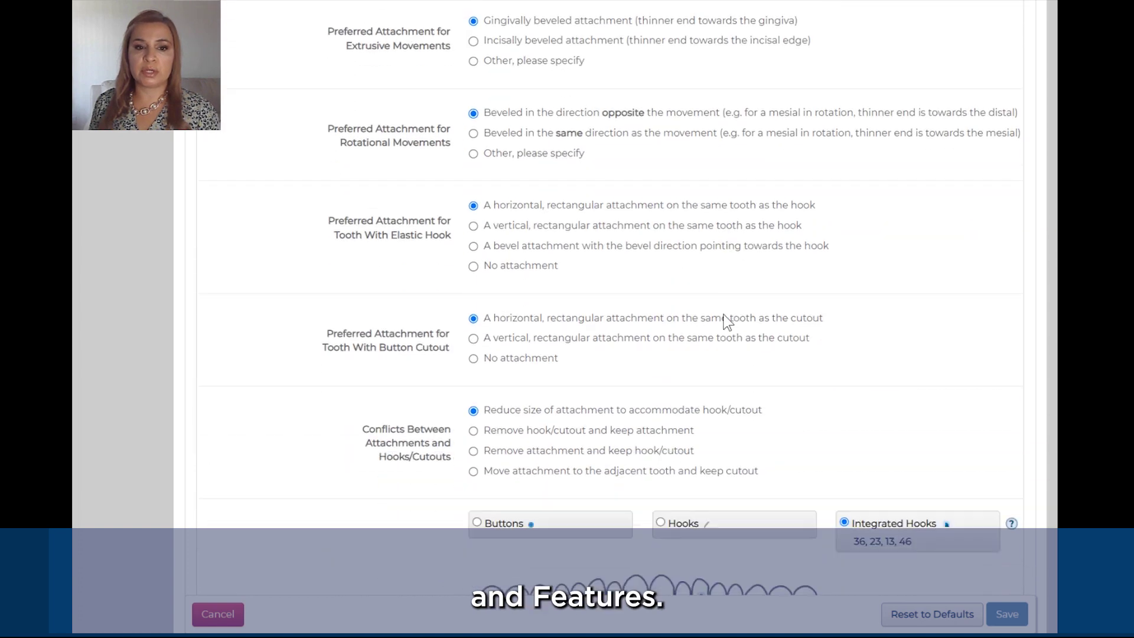
{"action": "scroll", "coordinate": [727, 322], "scroll_direction": "down", "scroll_amount": 6}
{"action": "scroll", "coordinate": [728, 322], "scroll_direction": "down", "scroll_amount": 5}
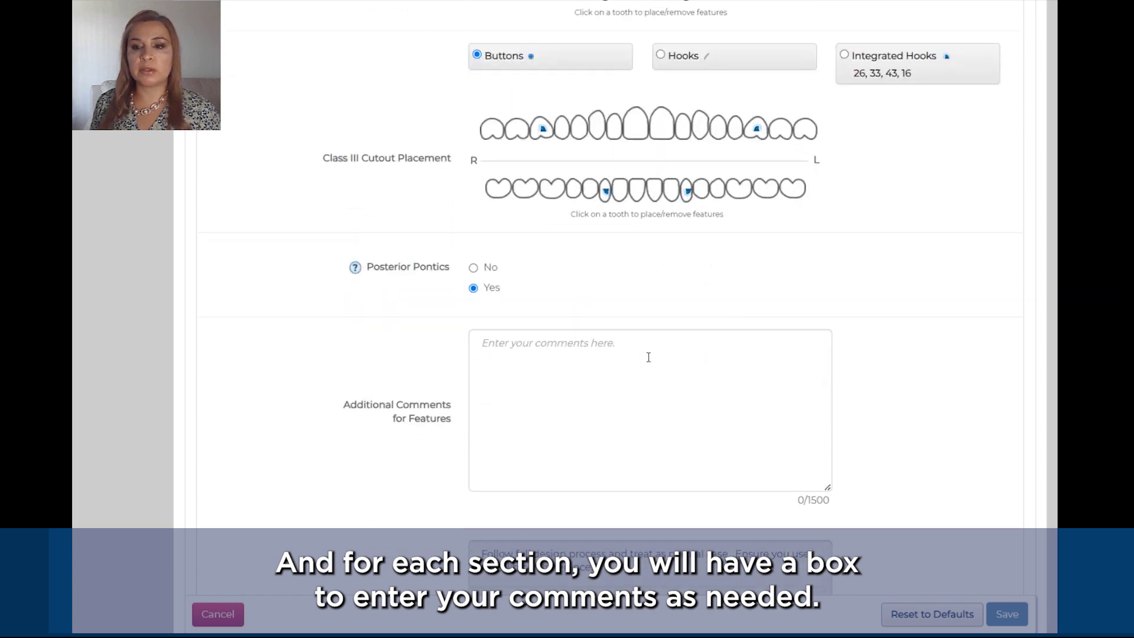
{"action": "scroll", "coordinate": [648, 357], "scroll_direction": "up", "scroll_amount": 20}
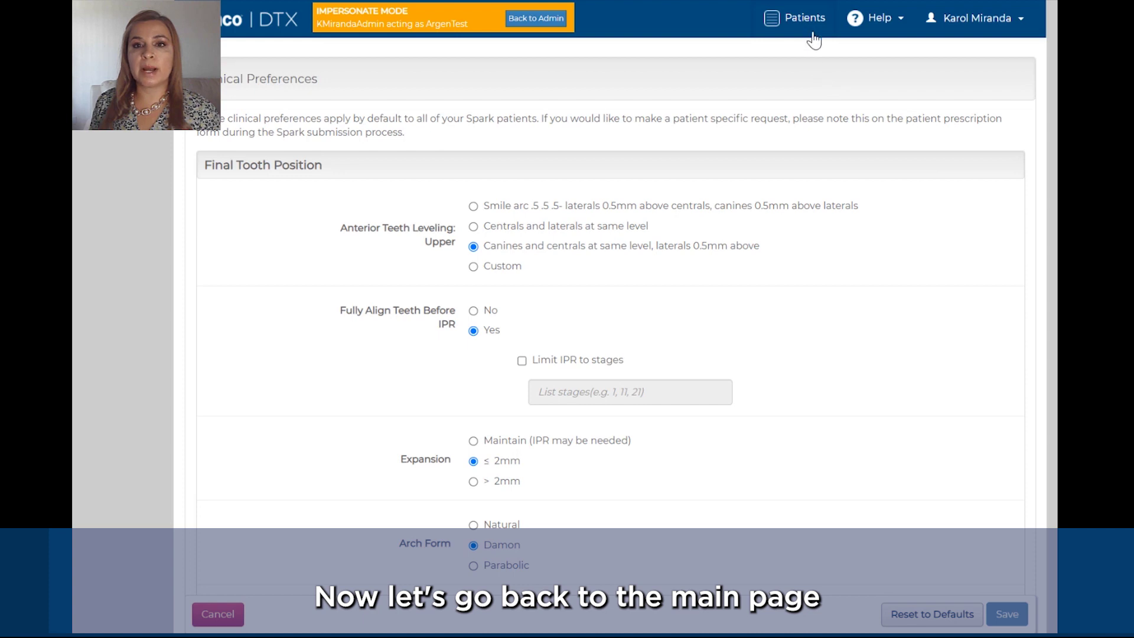
Step: Back on Patients, try the Spark Aligners and All products filters, ending on ODB
{"action": "left_click", "coordinate": [808, 26]}
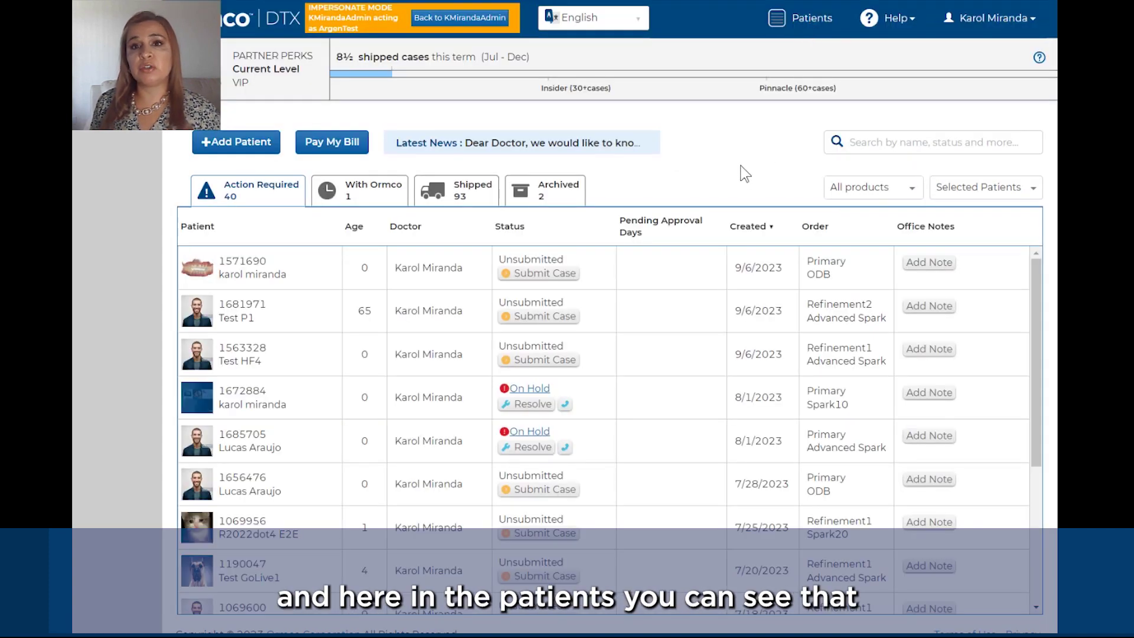
{"action": "left_click", "coordinate": [870, 194]}
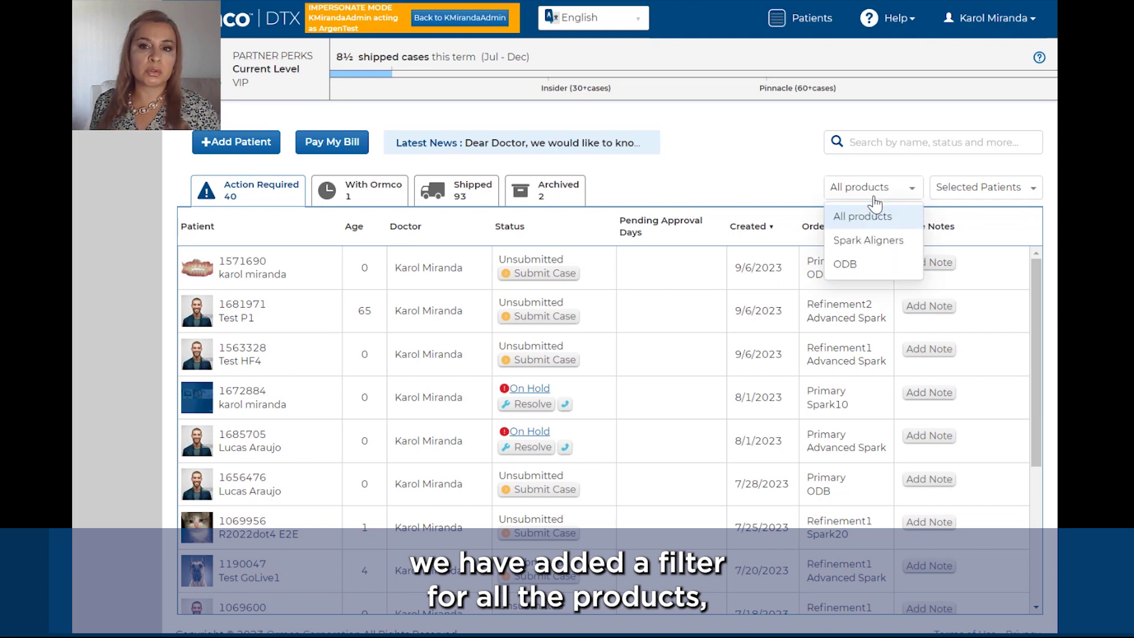
{"action": "left_click", "coordinate": [873, 239]}
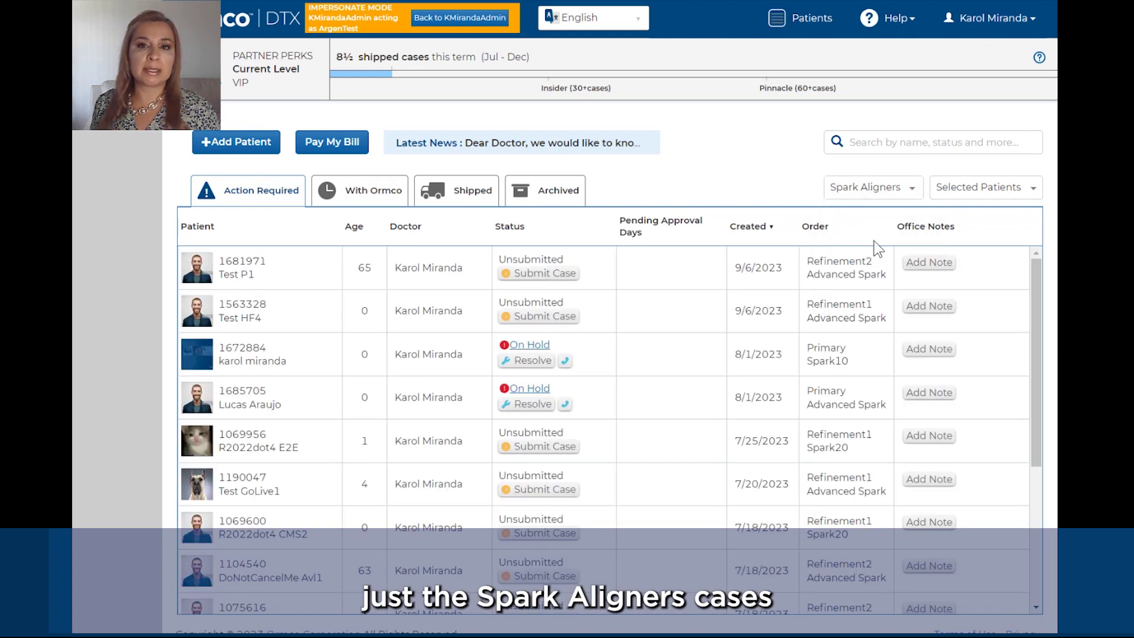
{"action": "left_click", "coordinate": [888, 194]}
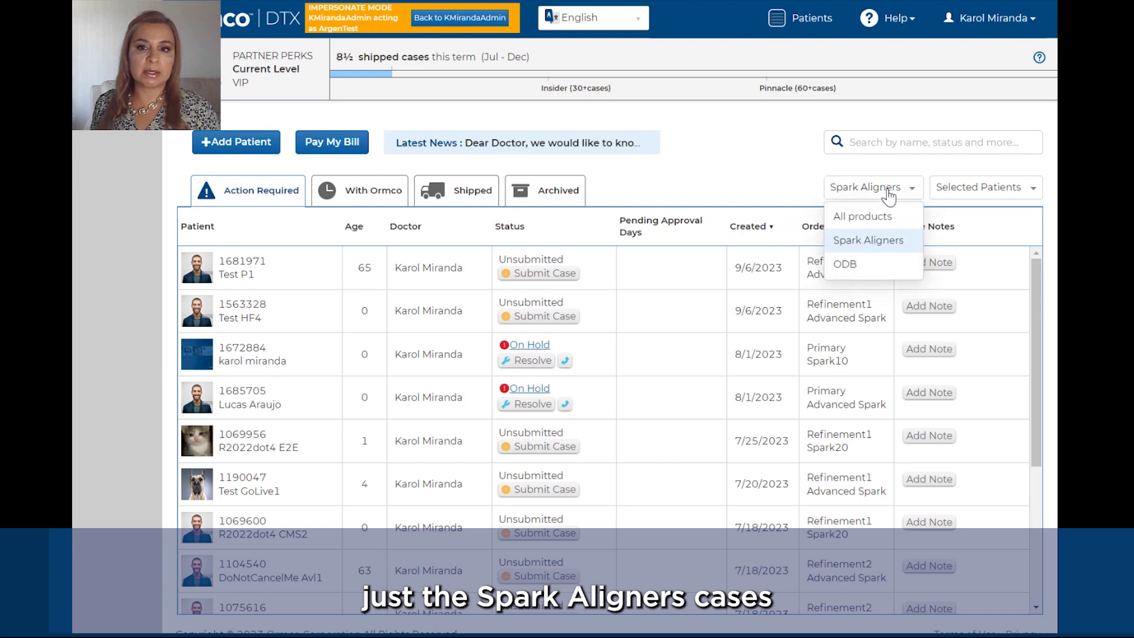
{"action": "left_click", "coordinate": [853, 264]}
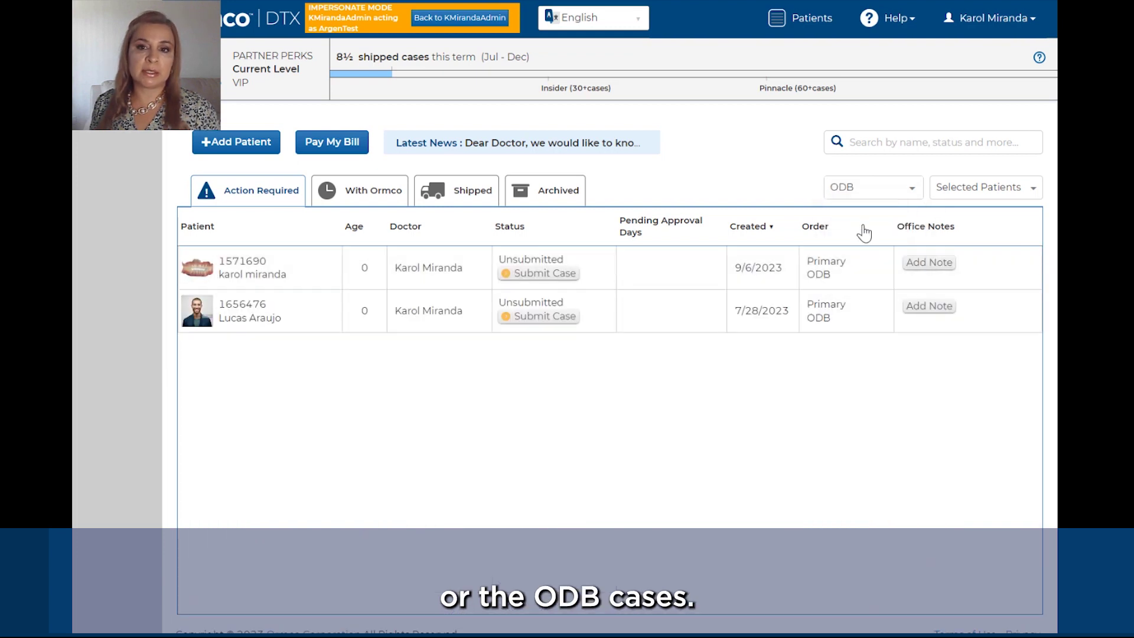
{"action": "left_click", "coordinate": [865, 190]}
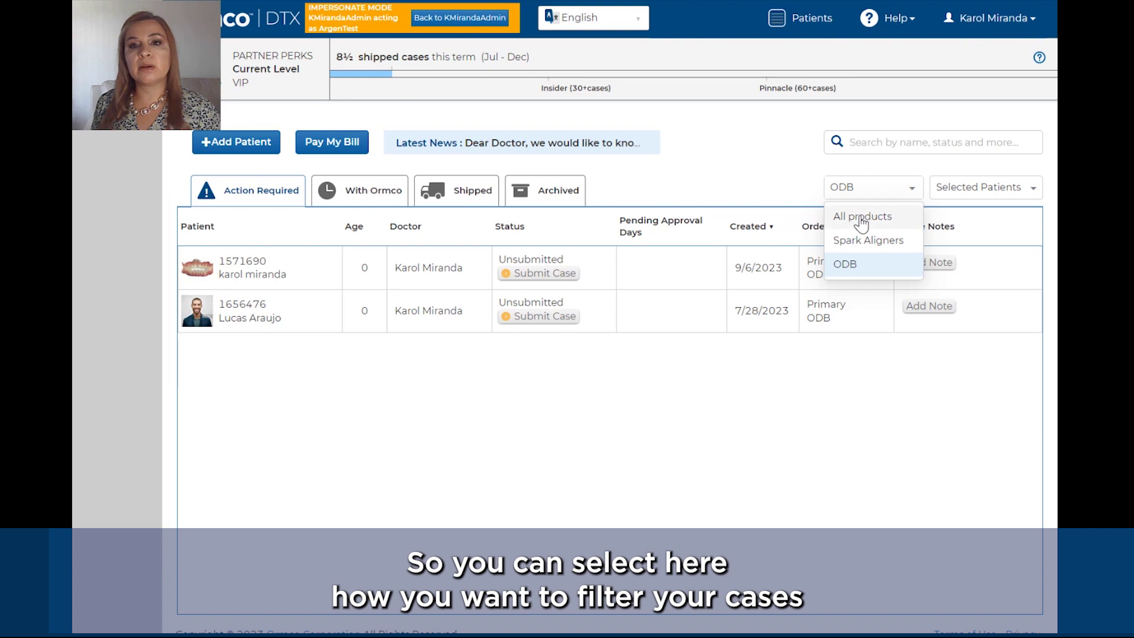
{"action": "left_click", "coordinate": [860, 218]}
{"action": "left_click", "coordinate": [863, 192]}
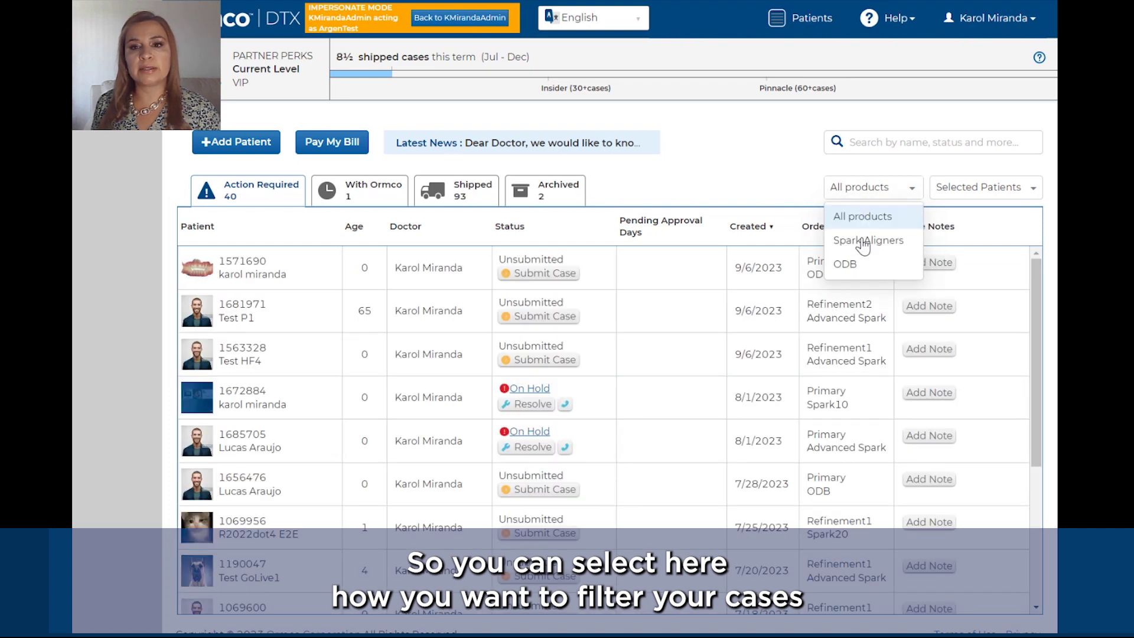
{"action": "left_click", "coordinate": [861, 243]}
{"action": "left_click", "coordinate": [865, 190]}
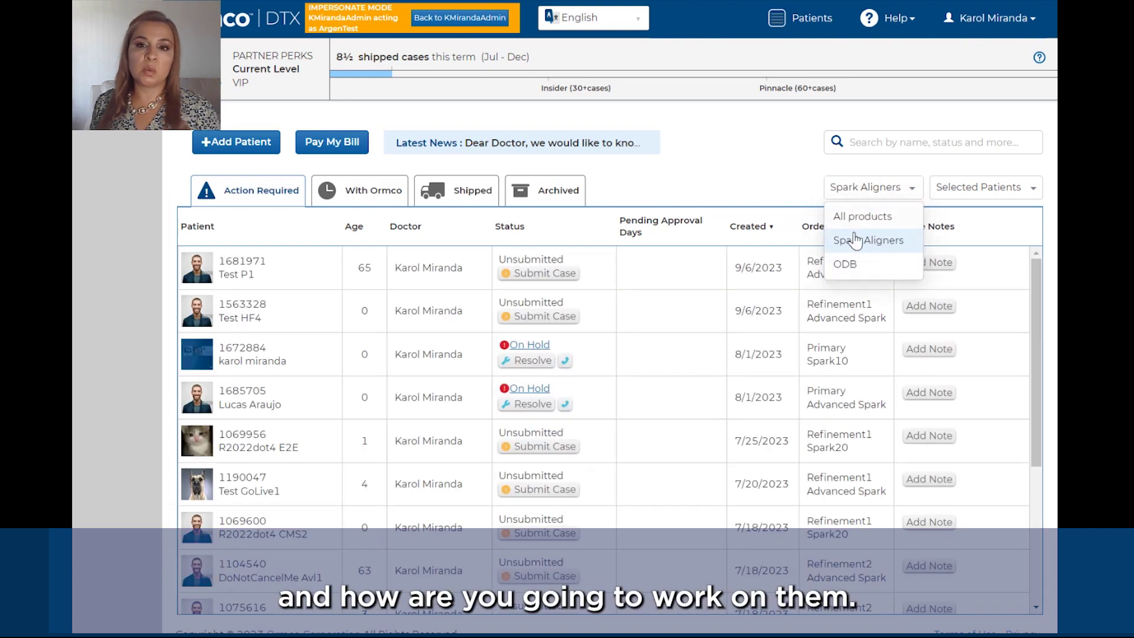
{"action": "left_click", "coordinate": [847, 264]}
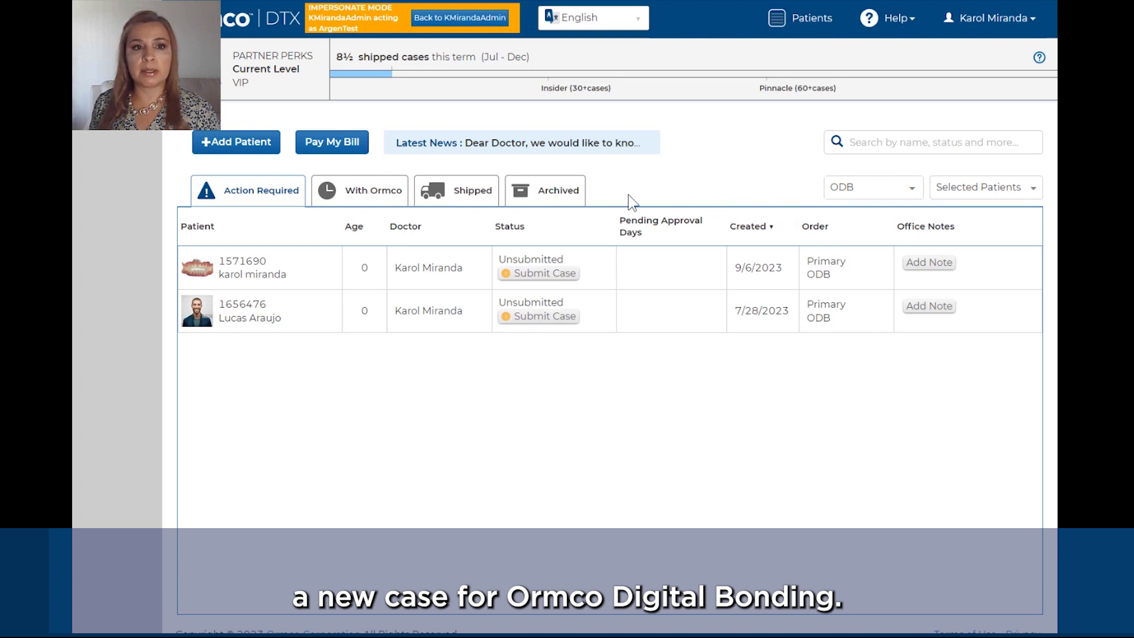
Step: Start a new patient case and fill in the patient's first and last name from suggestions
{"action": "left_click", "coordinate": [261, 146]}
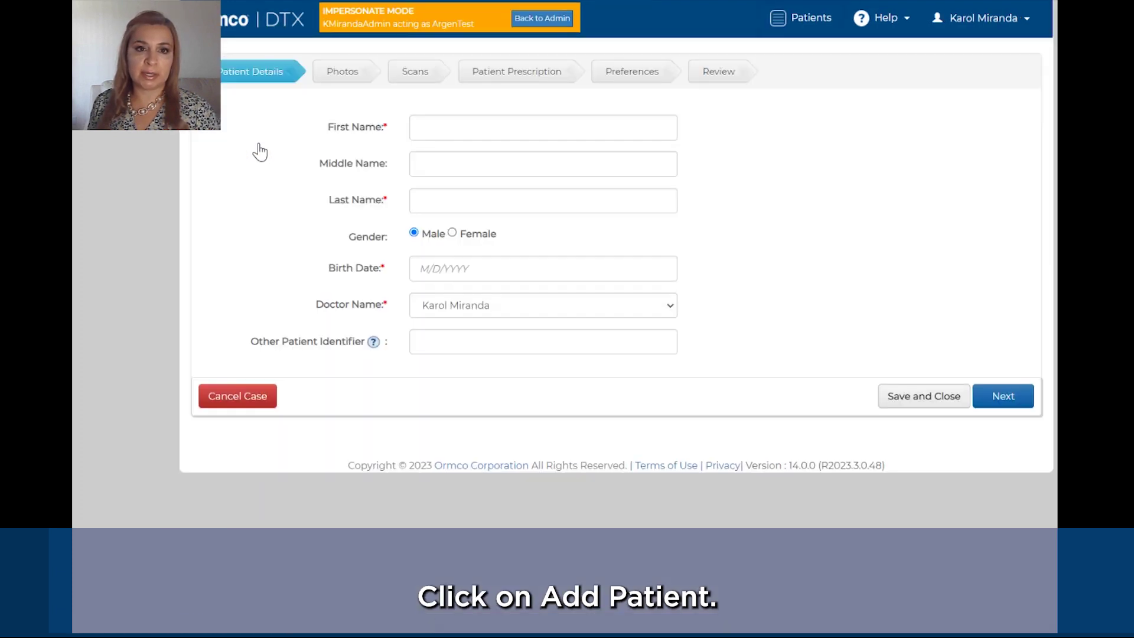
{"action": "left_click", "coordinate": [450, 135]}
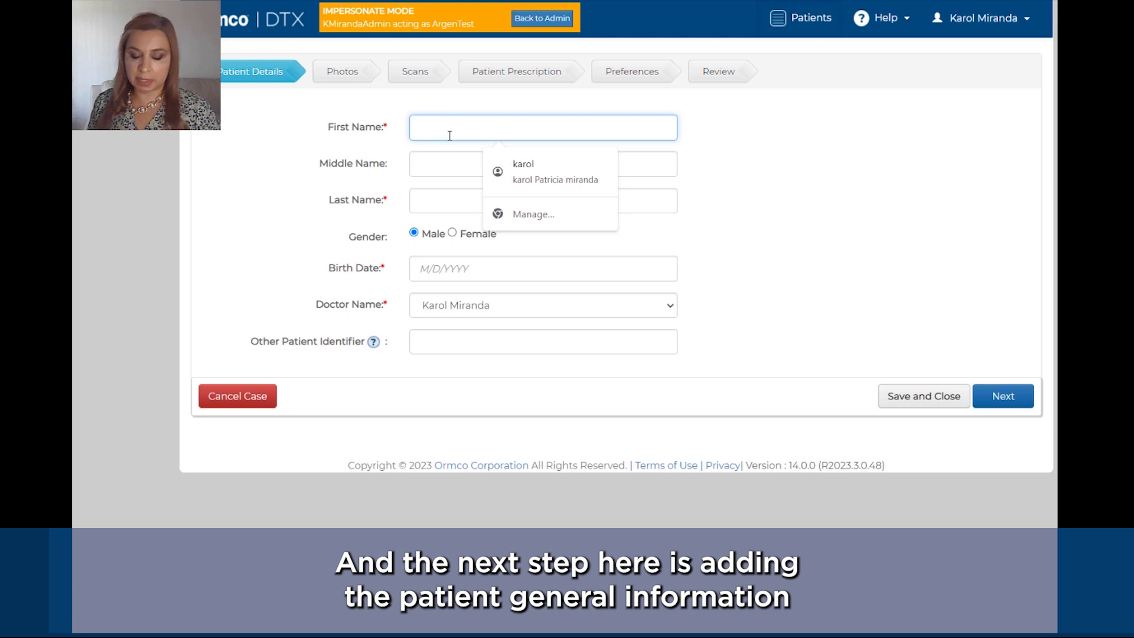
{"action": "type", "text": "r"}
{"action": "left_click", "coordinate": [512, 170]}
{"action": "left_click", "coordinate": [480, 199]}
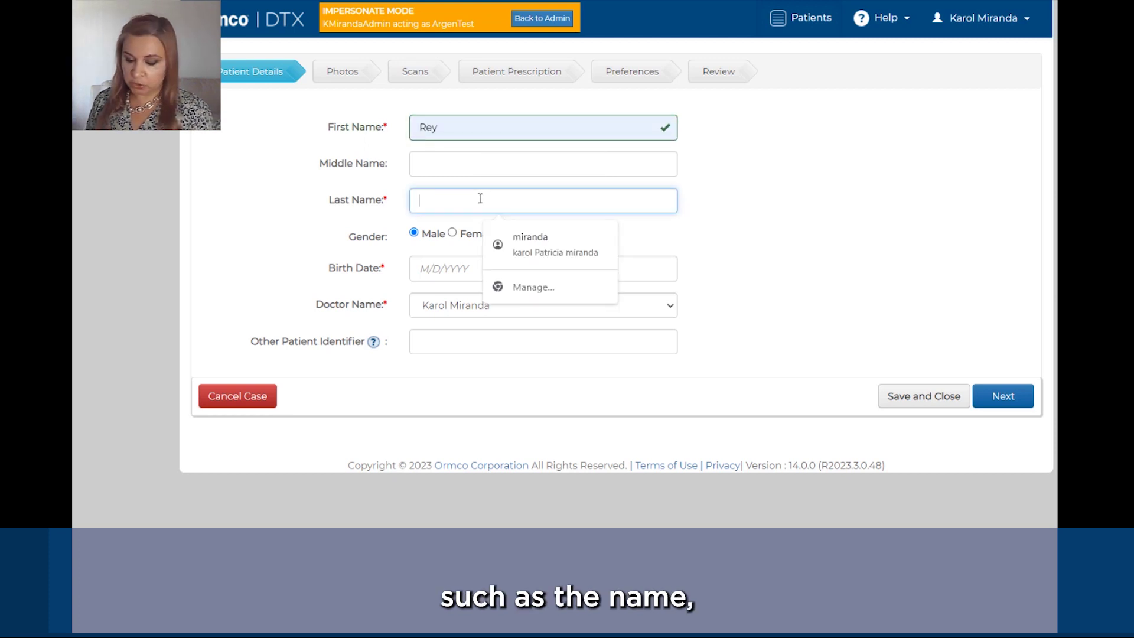
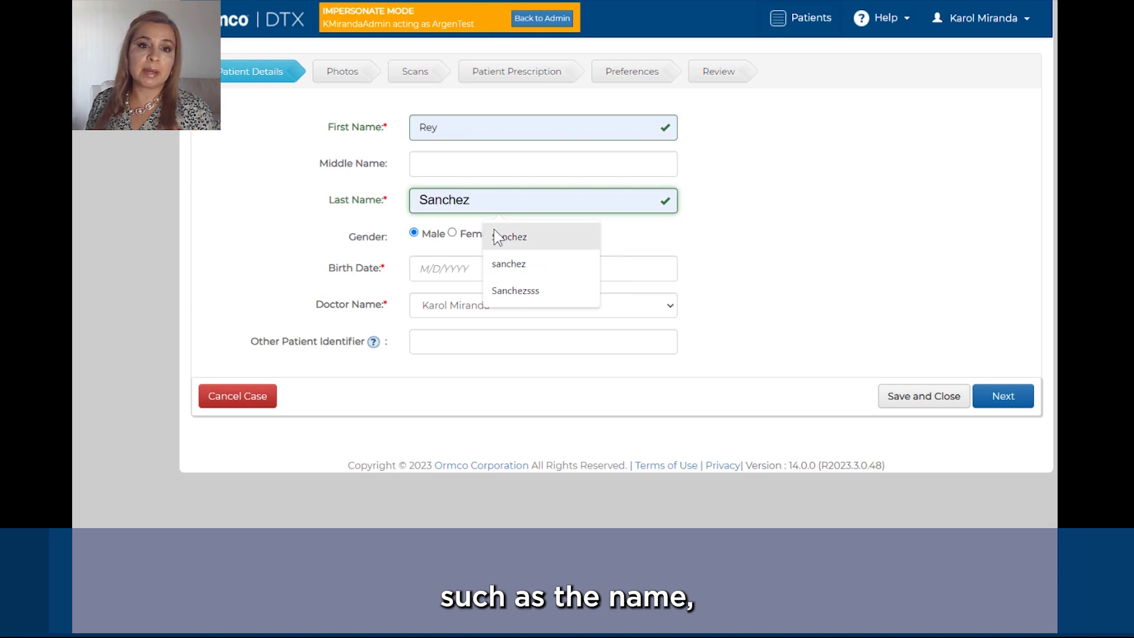
{"action": "left_click", "coordinate": [501, 242]}
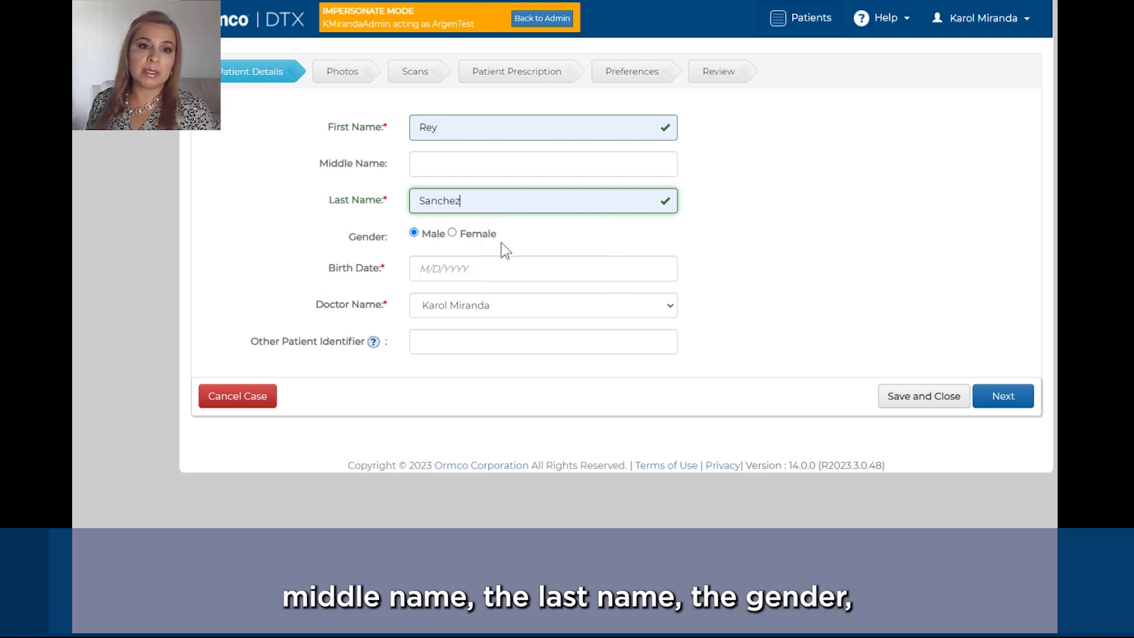
{"action": "left_click", "coordinate": [467, 262]}
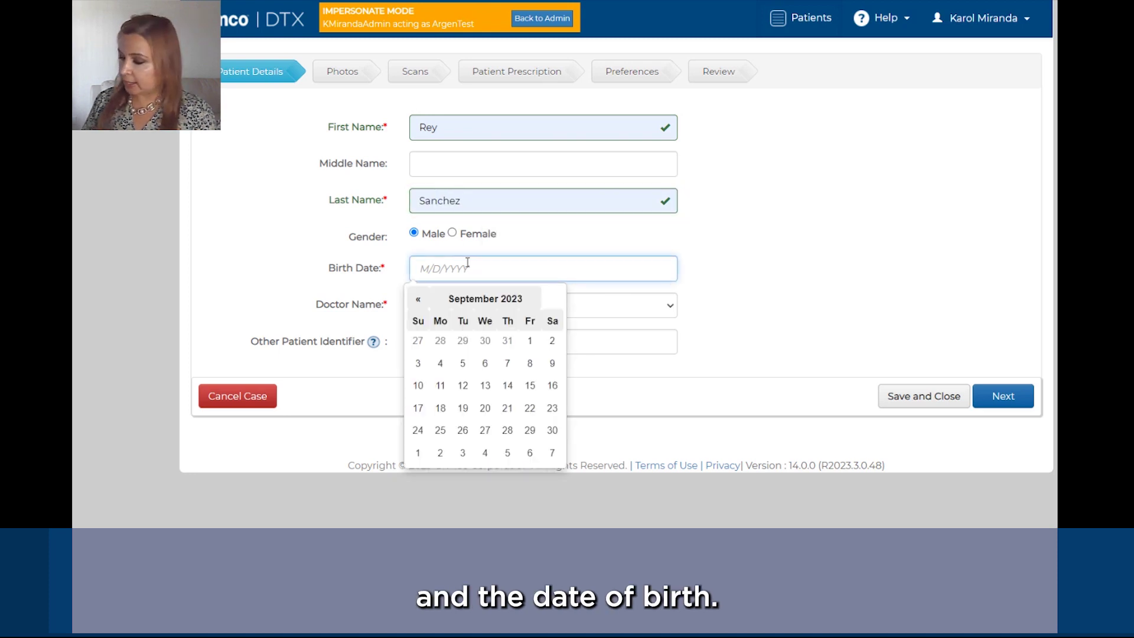
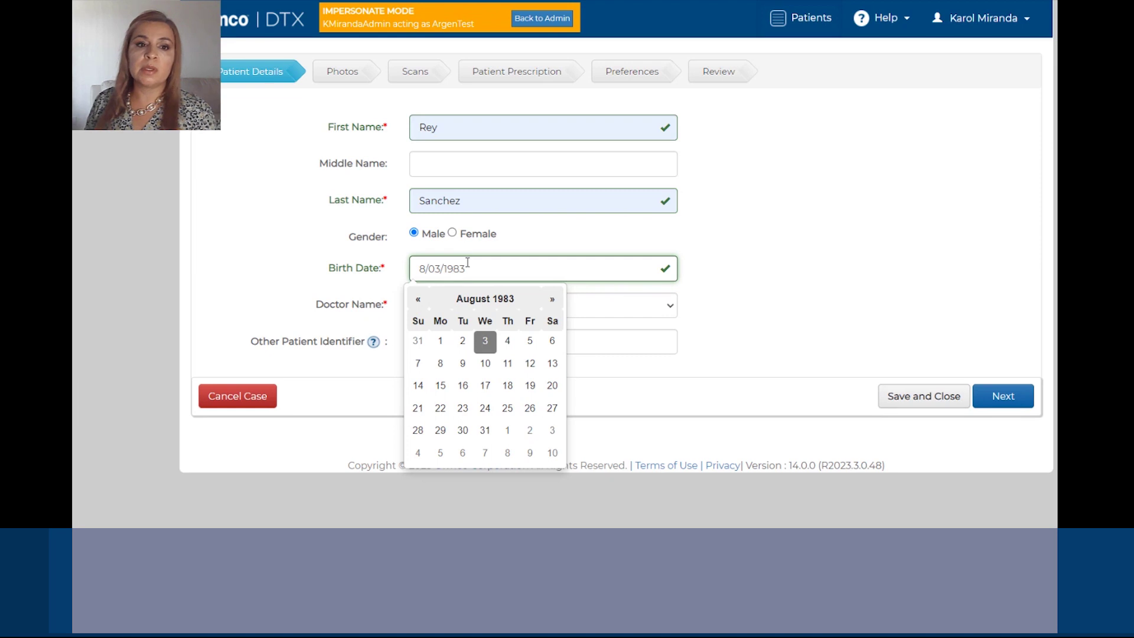
{"action": "left_click", "coordinate": [594, 304]}
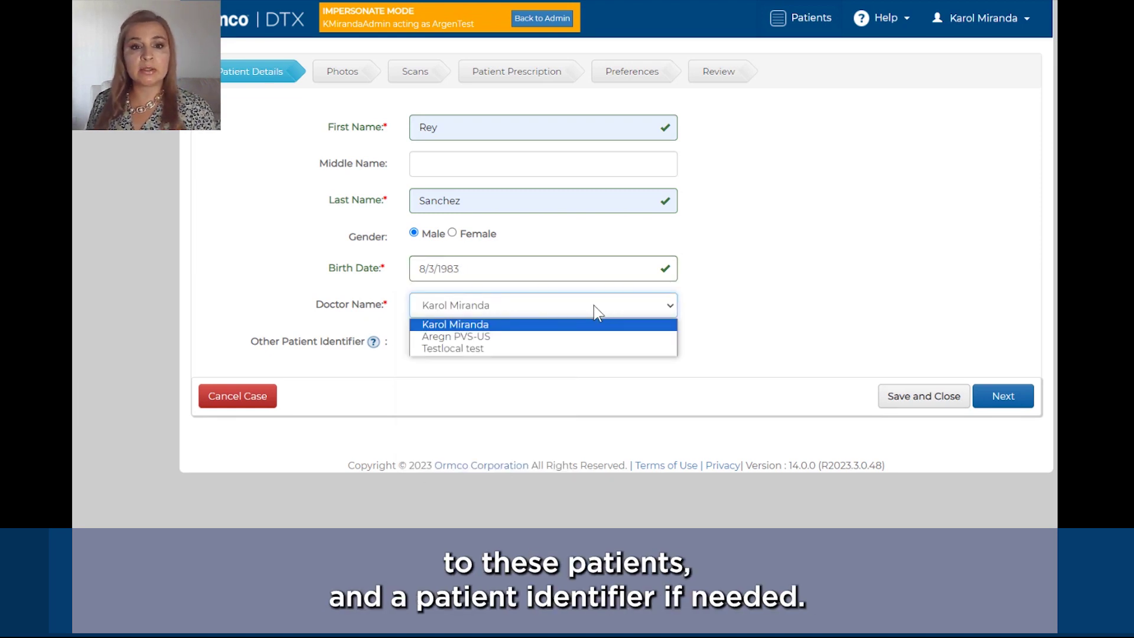
{"action": "left_click", "coordinate": [509, 329]}
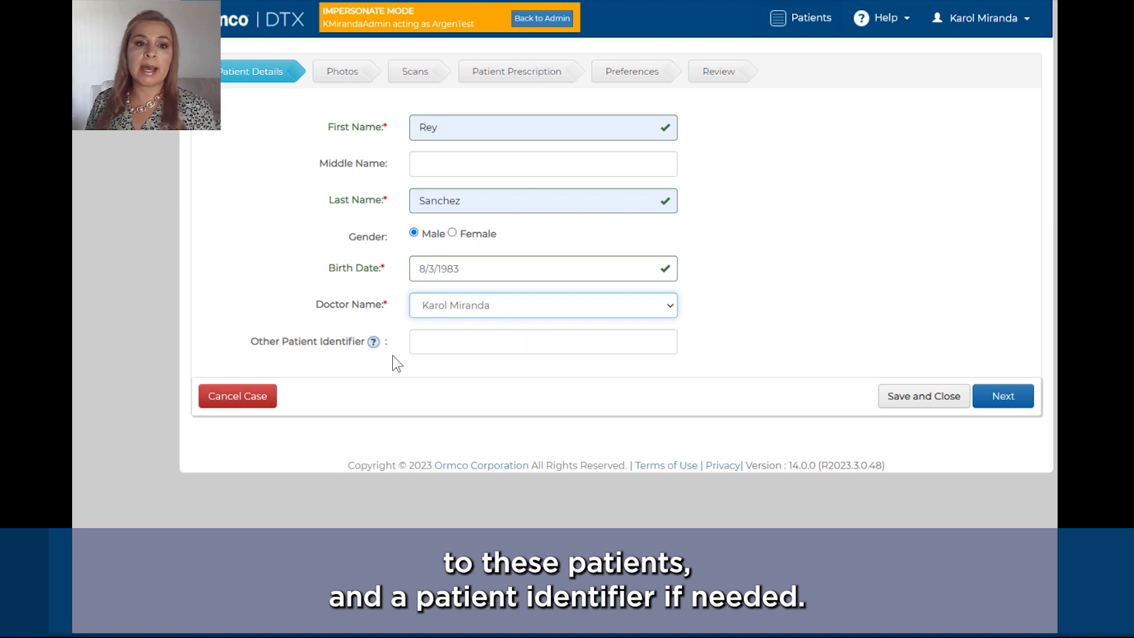
{"action": "mouse_move", "coordinate": [375, 344]}
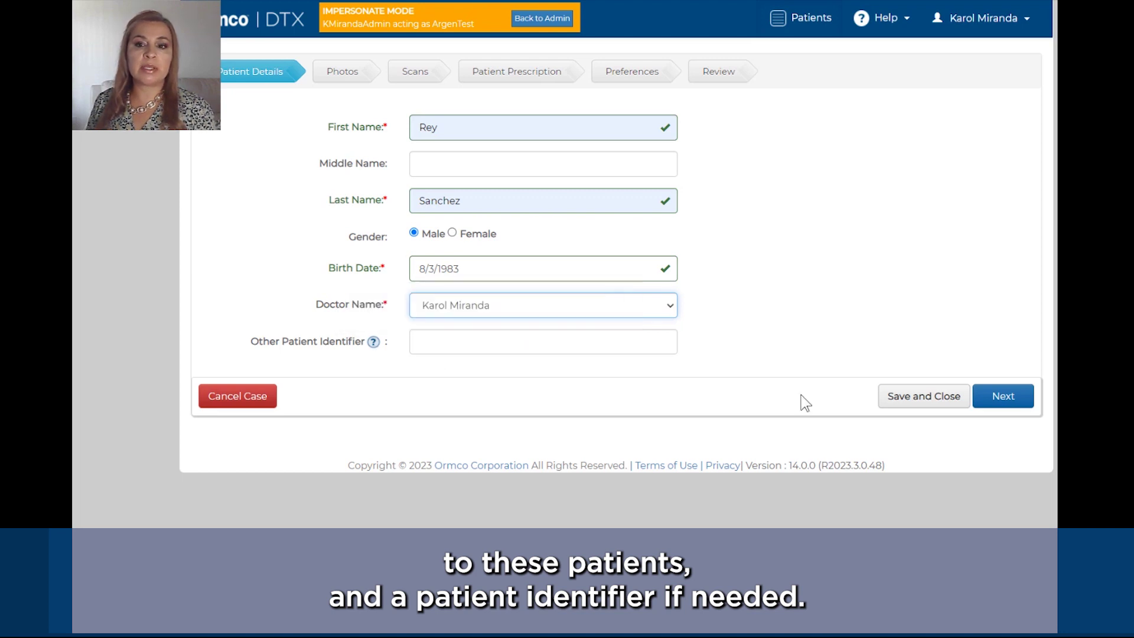
{"action": "left_click", "coordinate": [989, 405]}
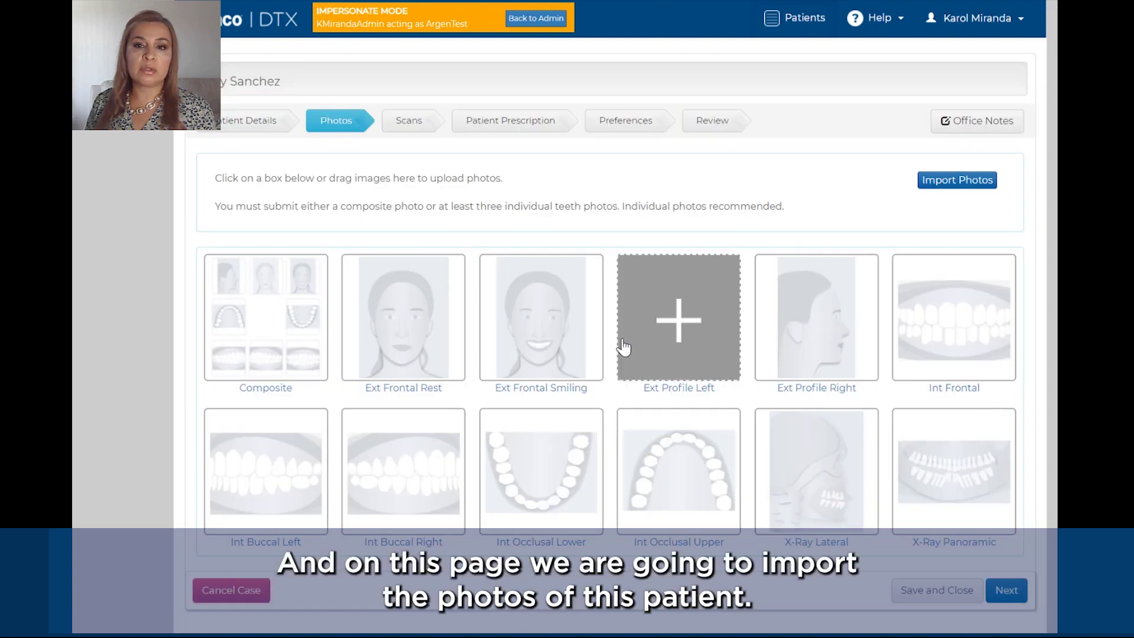
Step: Import all nine patient photo files, including intra buccal right and pano, and submit them
{"action": "left_click", "coordinate": [946, 187]}
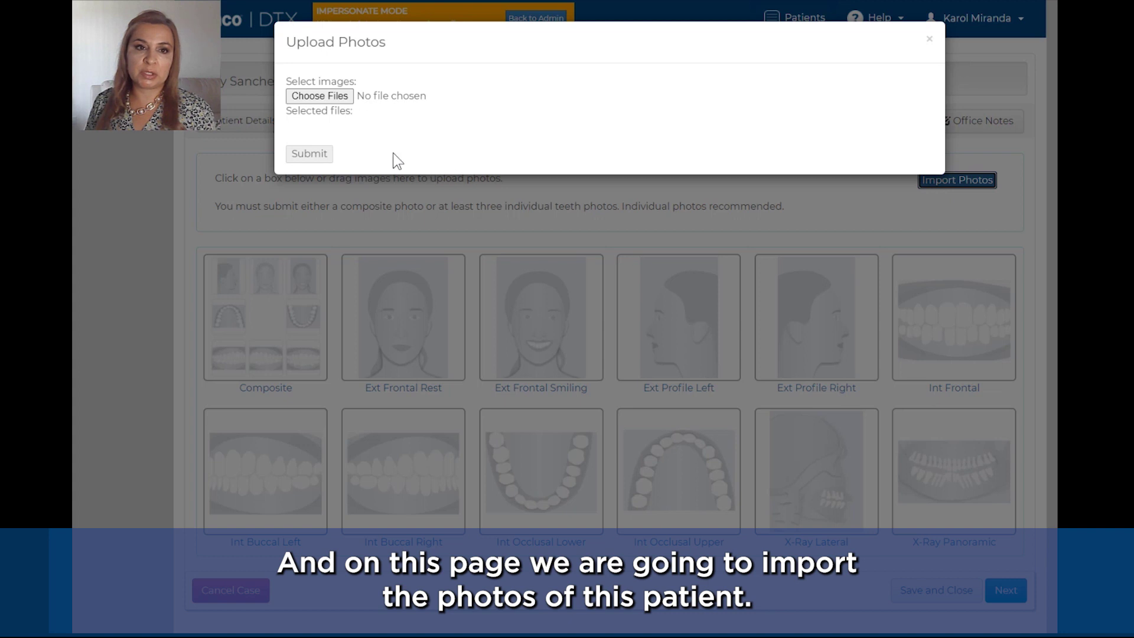
{"action": "left_click", "coordinate": [338, 101]}
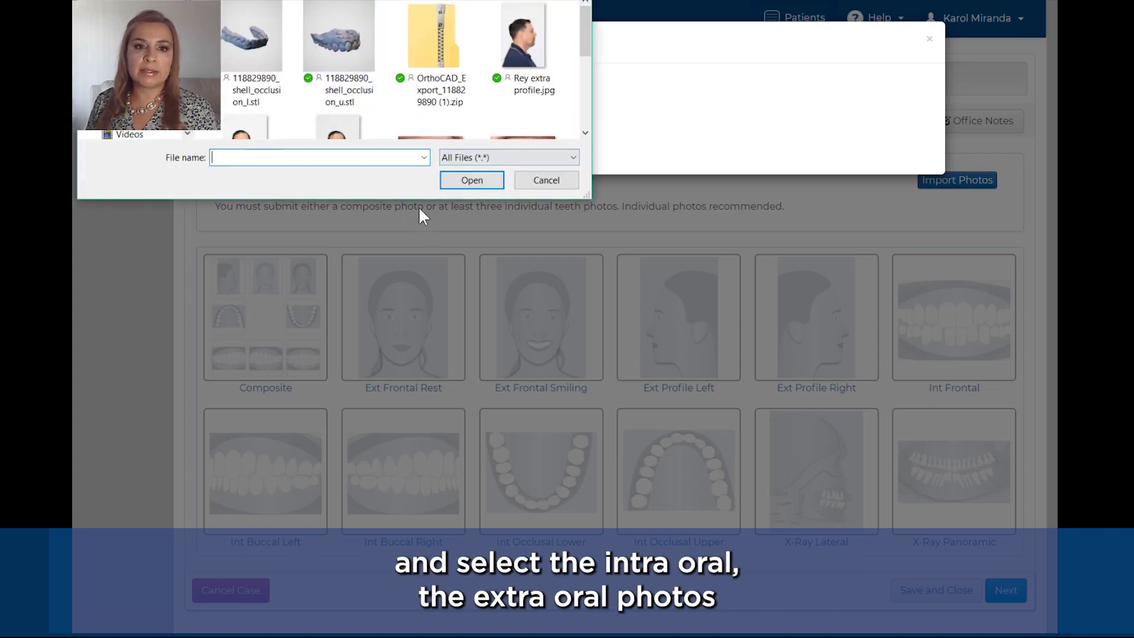
{"action": "left_click_drag", "start_coordinate": [419, 198], "coordinate": [416, 480]}
{"action": "left_click_drag", "start_coordinate": [544, 352], "coordinate": [554, 48]}
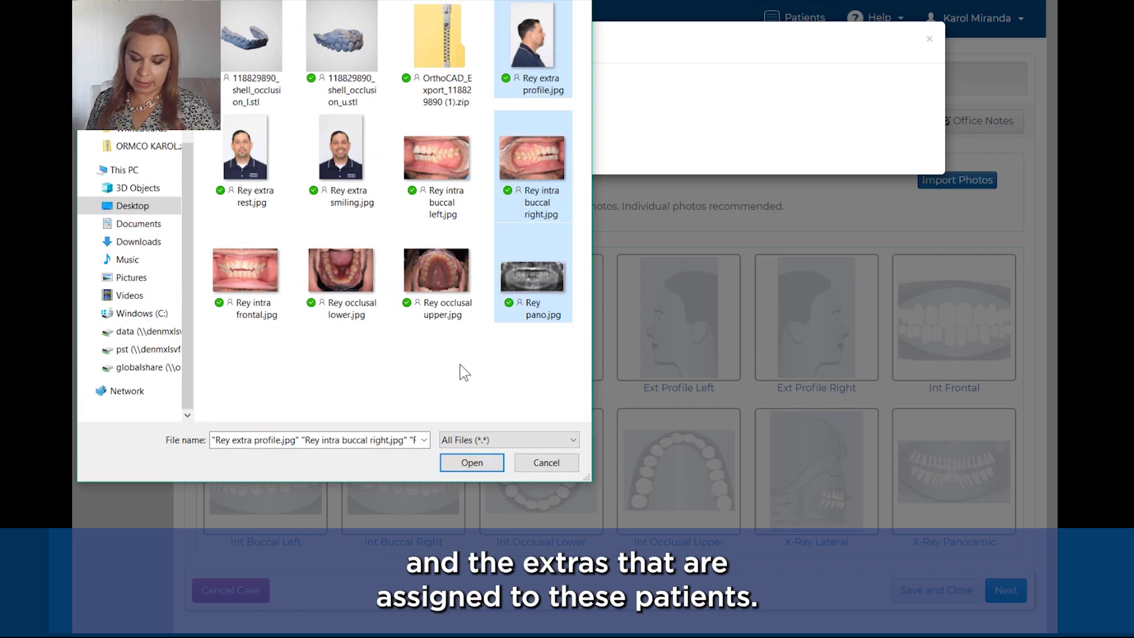
{"action": "left_click_drag", "start_coordinate": [446, 387], "coordinate": [260, 165], "text": "ctrl"}
{"action": "left_click", "coordinate": [471, 462]}
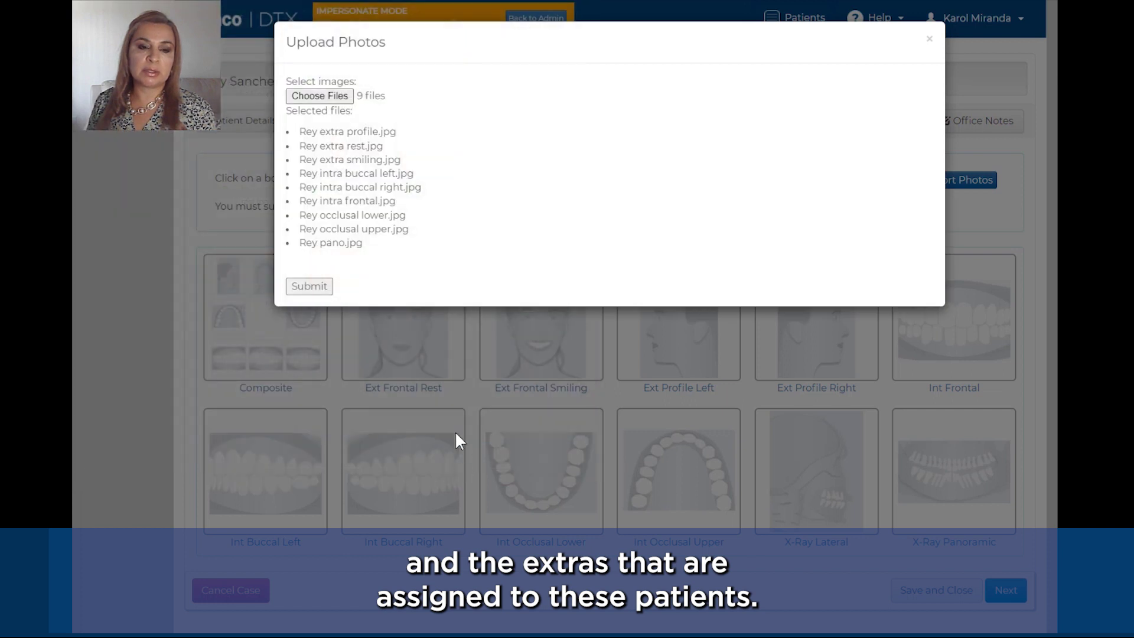
{"action": "left_click", "coordinate": [309, 286]}
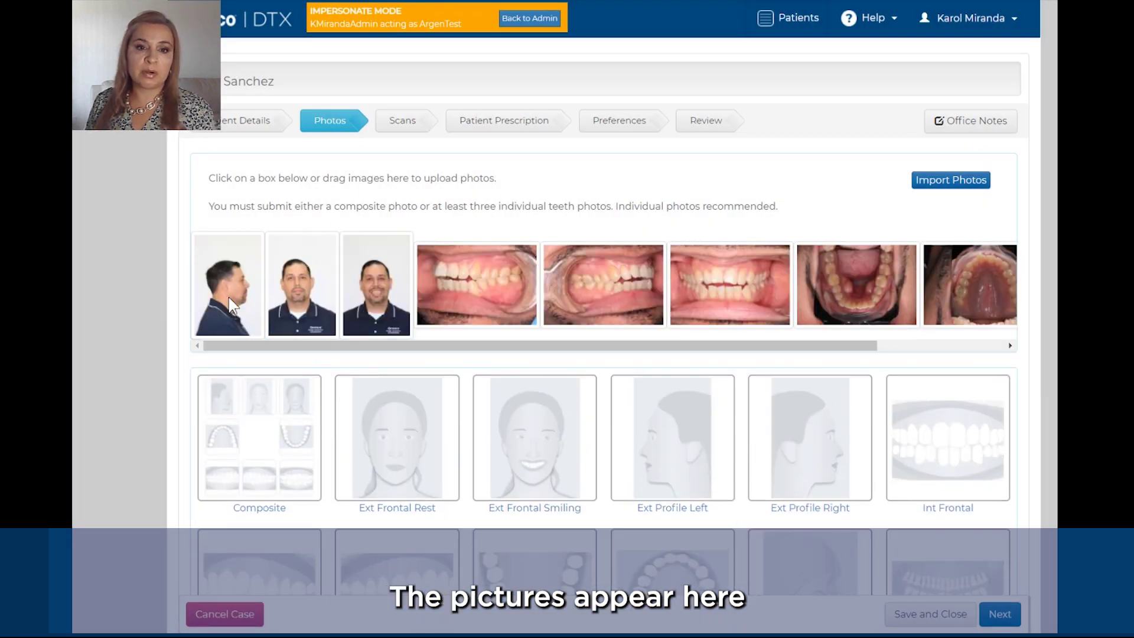
Step: Fill the Ext Profile, Ext Frontal, Int Buccal, Int Frontal, Int Occlusal and X-Ray Panoramic slots, then continue
{"action": "left_click_drag", "start_coordinate": [232, 299], "coordinate": [813, 443]}
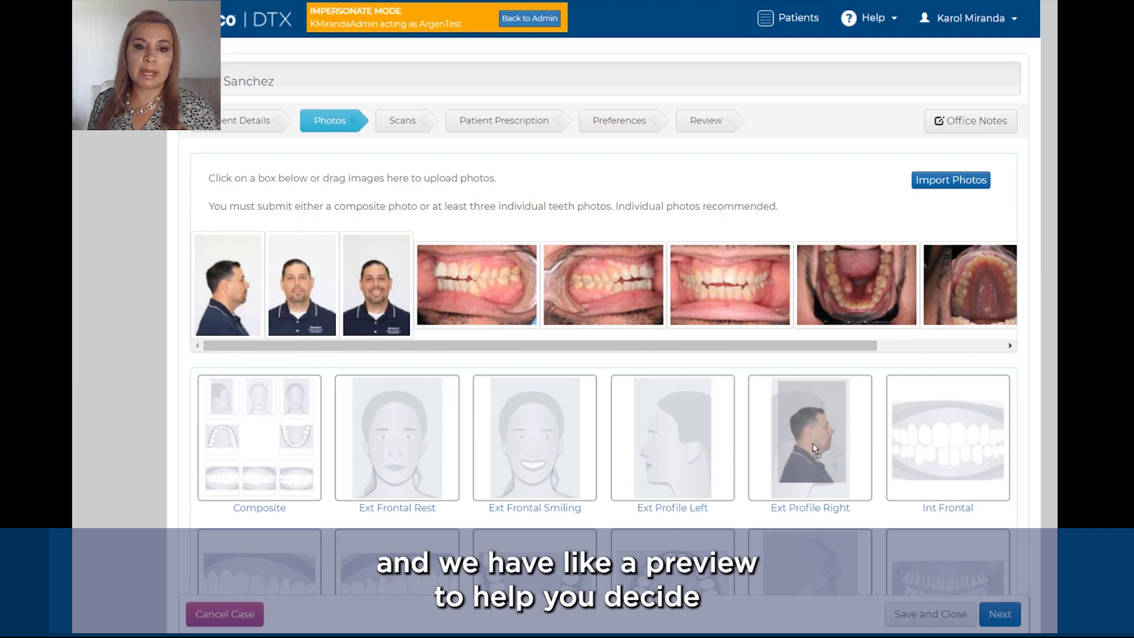
{"action": "left_click_drag", "start_coordinate": [224, 264], "coordinate": [393, 432]}
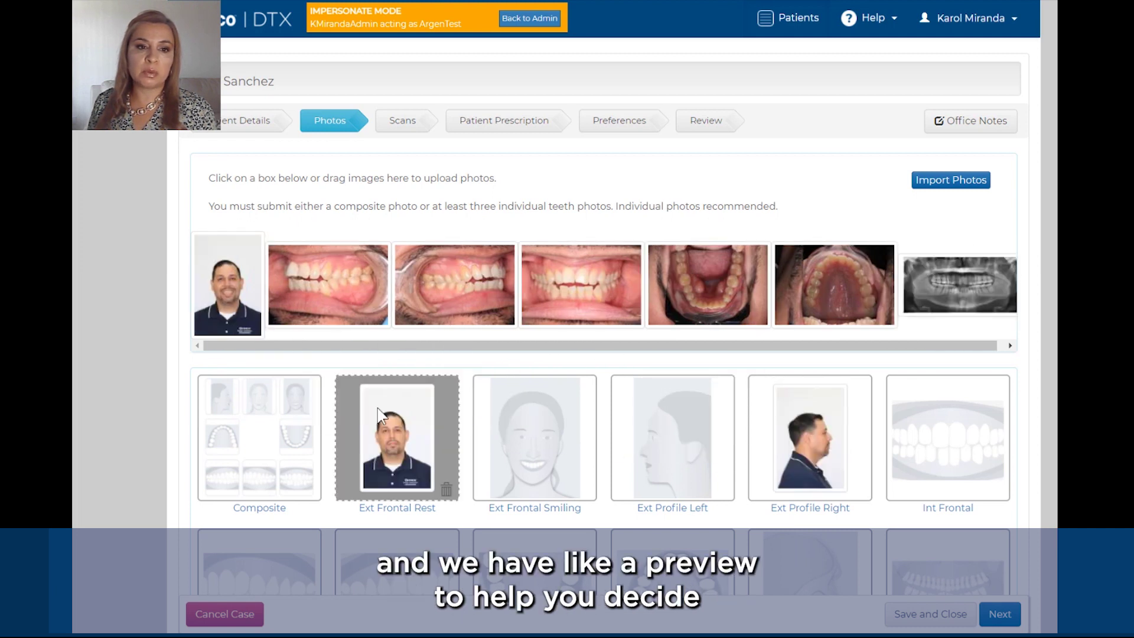
{"action": "left_click_drag", "start_coordinate": [228, 277], "coordinate": [492, 400]}
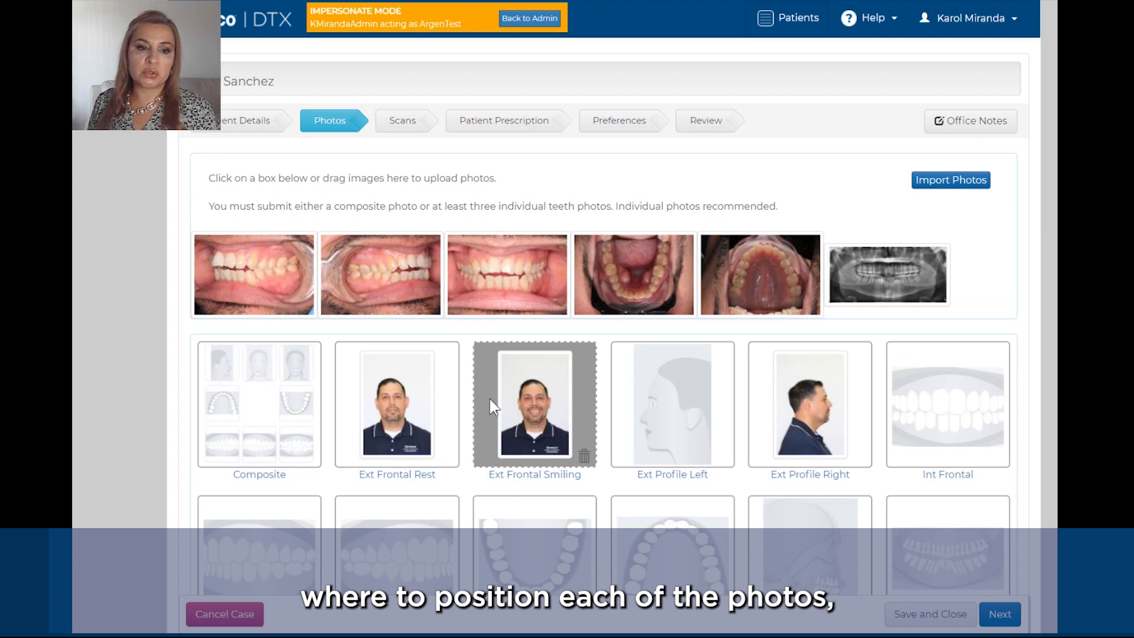
{"action": "left_click_drag", "start_coordinate": [293, 276], "coordinate": [275, 543]}
{"action": "left_click_drag", "start_coordinate": [252, 282], "coordinate": [401, 555]}
{"action": "left_click_drag", "start_coordinate": [233, 270], "coordinate": [919, 402]}
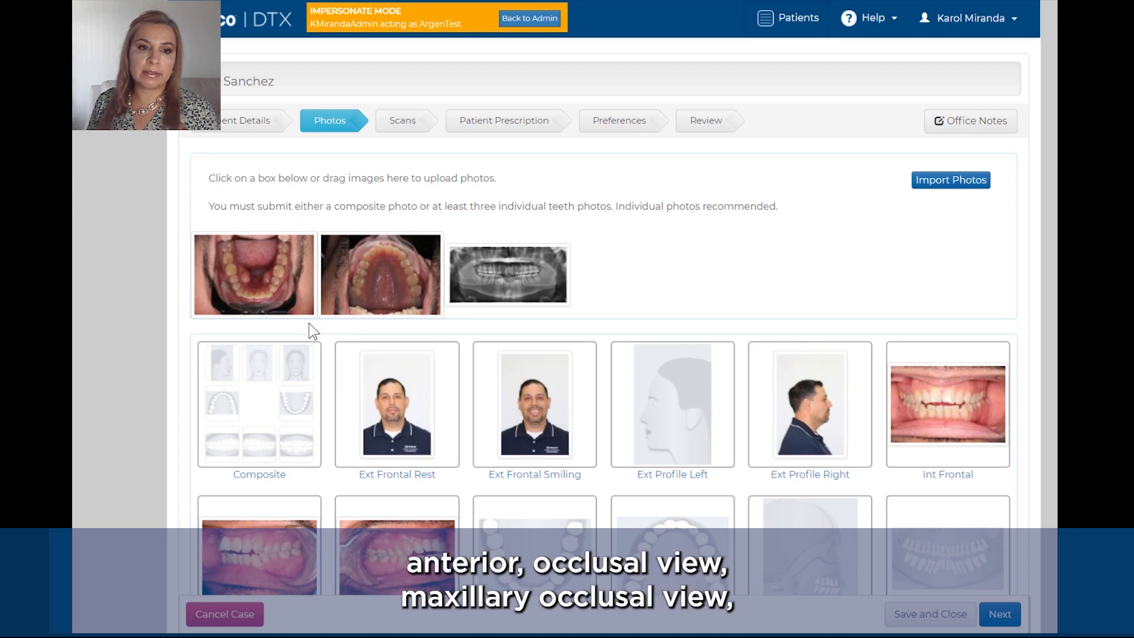
{"action": "left_click_drag", "start_coordinate": [265, 301], "coordinate": [499, 563]}
{"action": "left_click_drag", "start_coordinate": [254, 286], "coordinate": [617, 515]}
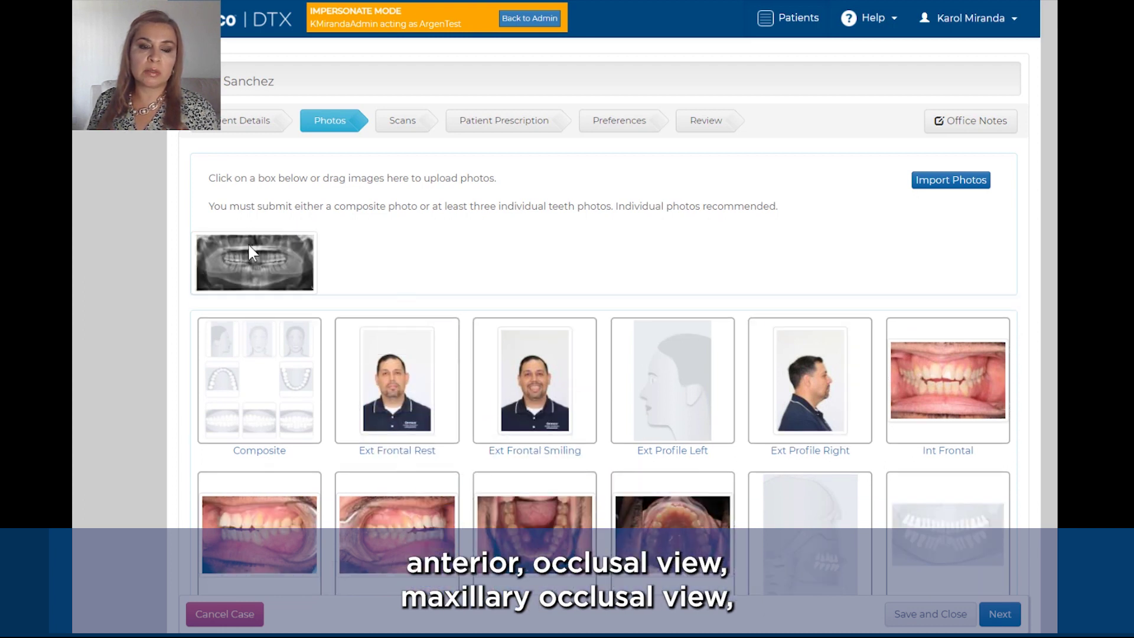
{"action": "left_click_drag", "start_coordinate": [248, 249], "coordinate": [932, 503]}
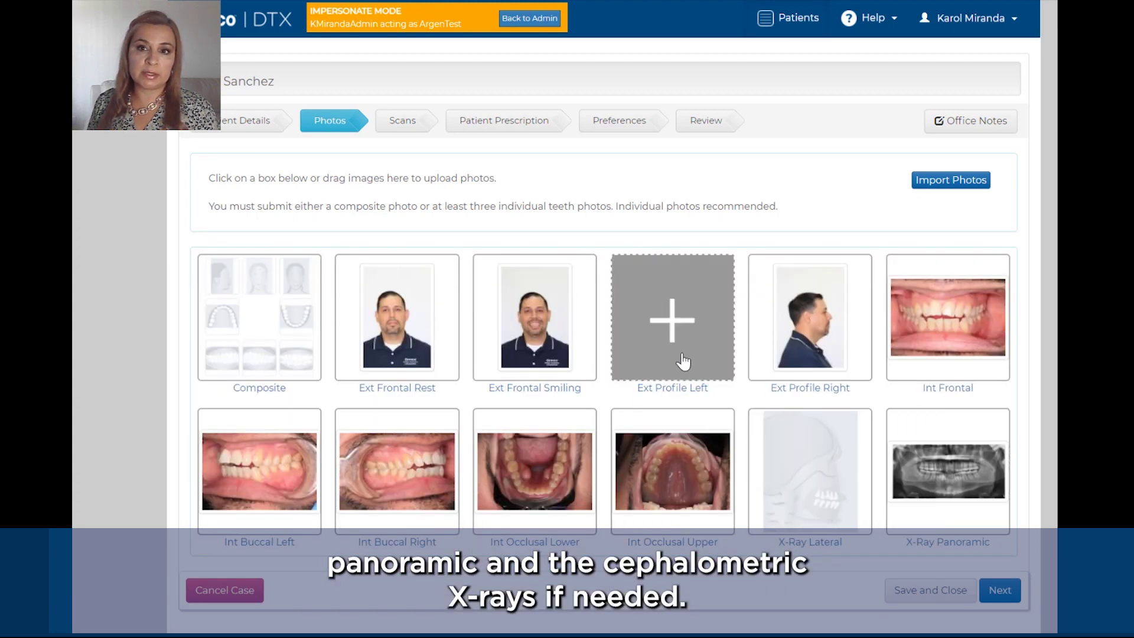
{"action": "scroll", "coordinate": [683, 361], "scroll_direction": "down", "scroll_amount": 1}
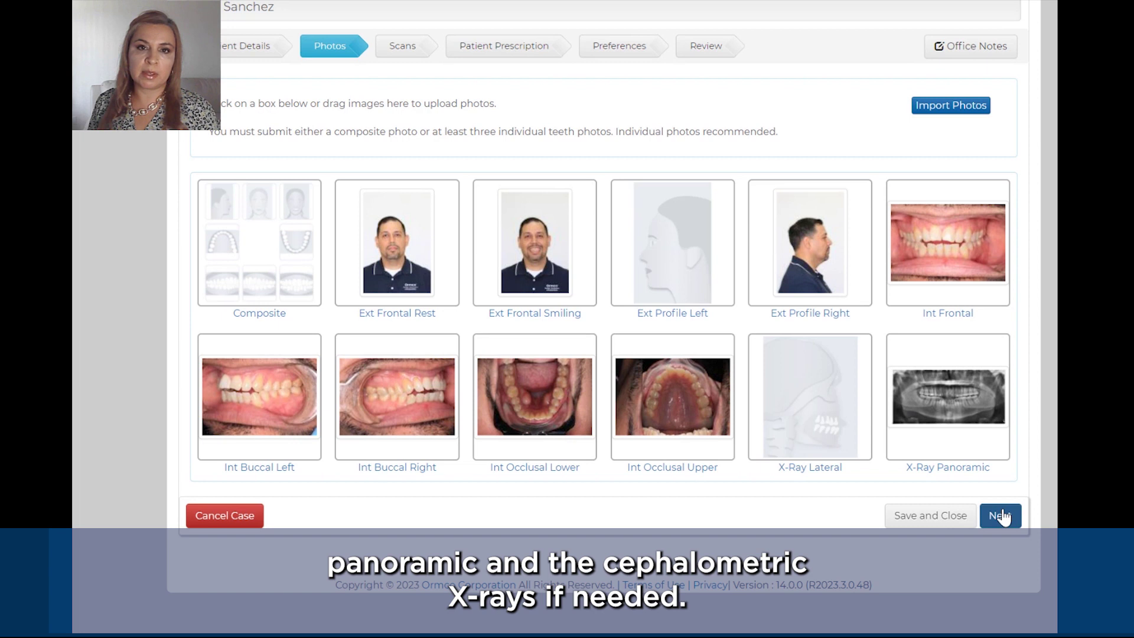
{"action": "left_click", "coordinate": [1002, 516]}
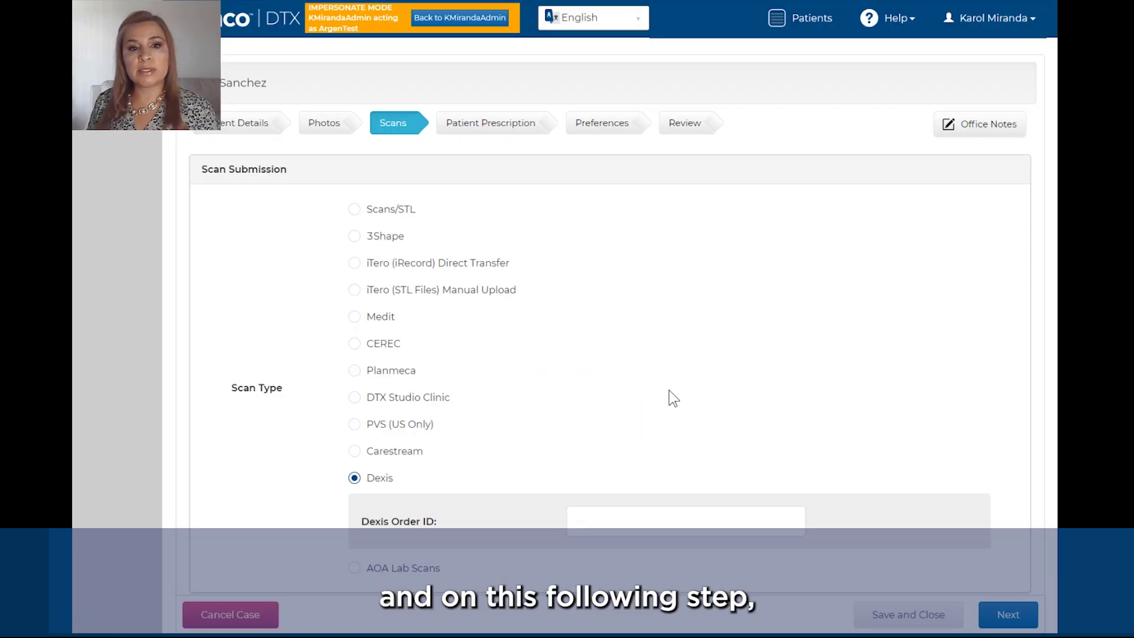
Step: Choose Scans/STL and upload the upper and lower STL scan files
{"action": "left_click", "coordinate": [354, 210]}
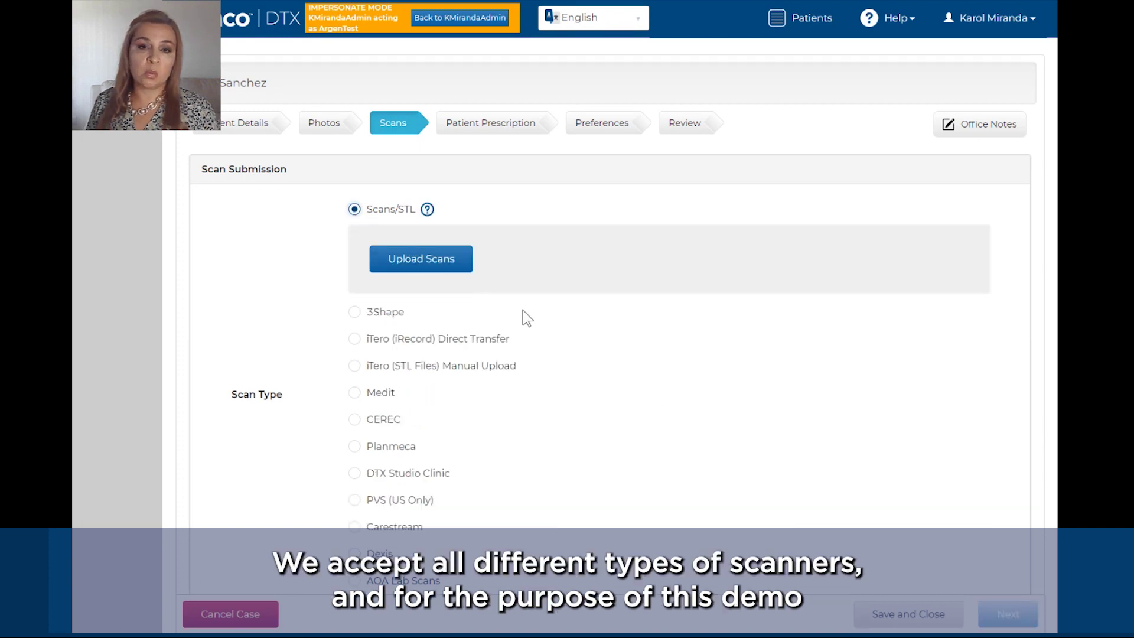
{"action": "scroll", "coordinate": [544, 320], "scroll_direction": "down", "scroll_amount": 1}
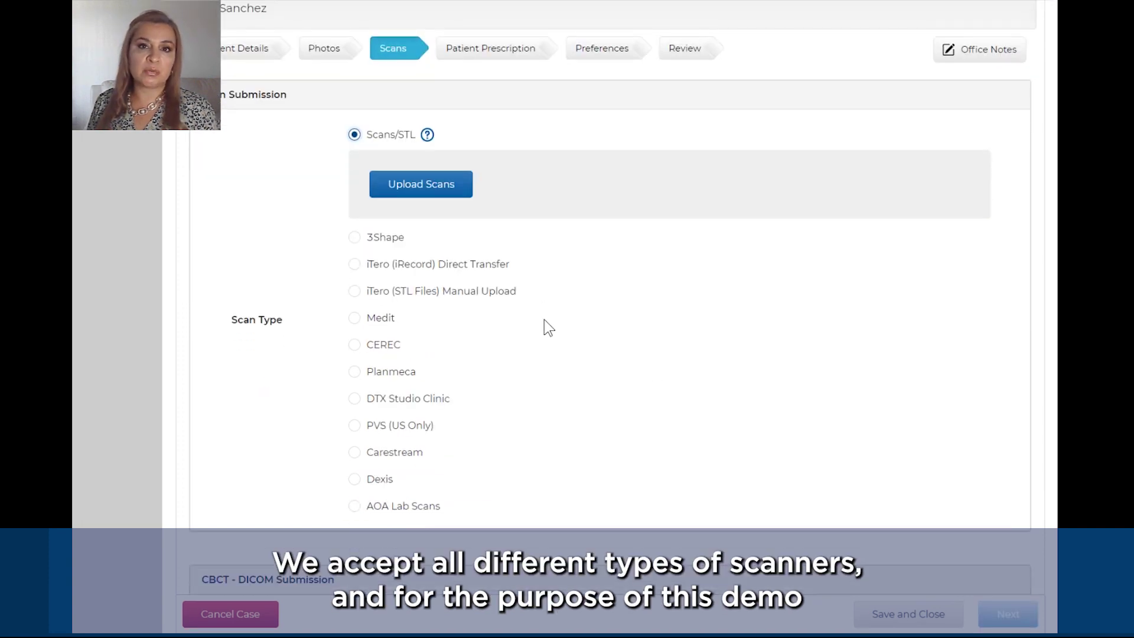
{"action": "left_click", "coordinate": [432, 188]}
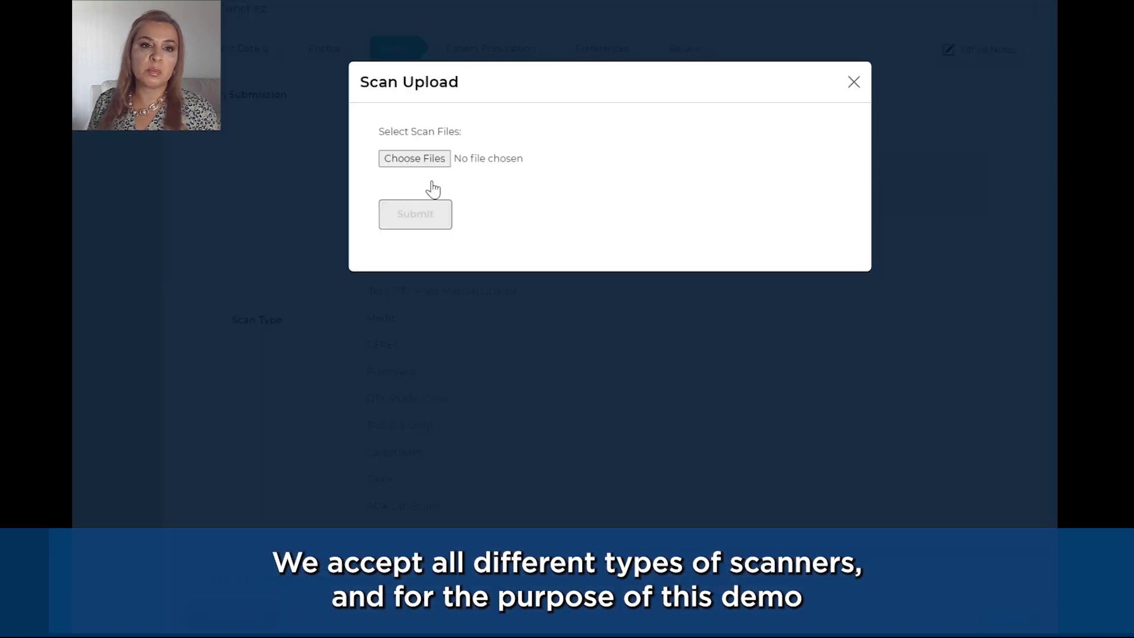
{"action": "left_click", "coordinate": [425, 166]}
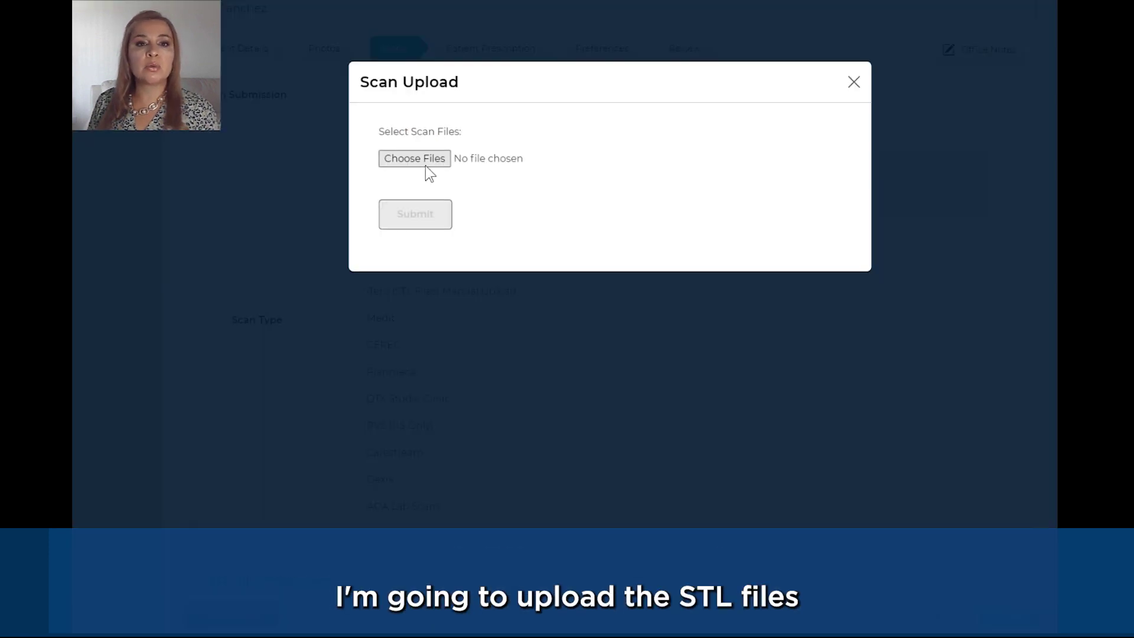
{"action": "left_click_drag", "start_coordinate": [323, 99], "coordinate": [326, 28]}
{"action": "left_click", "coordinate": [466, 464]}
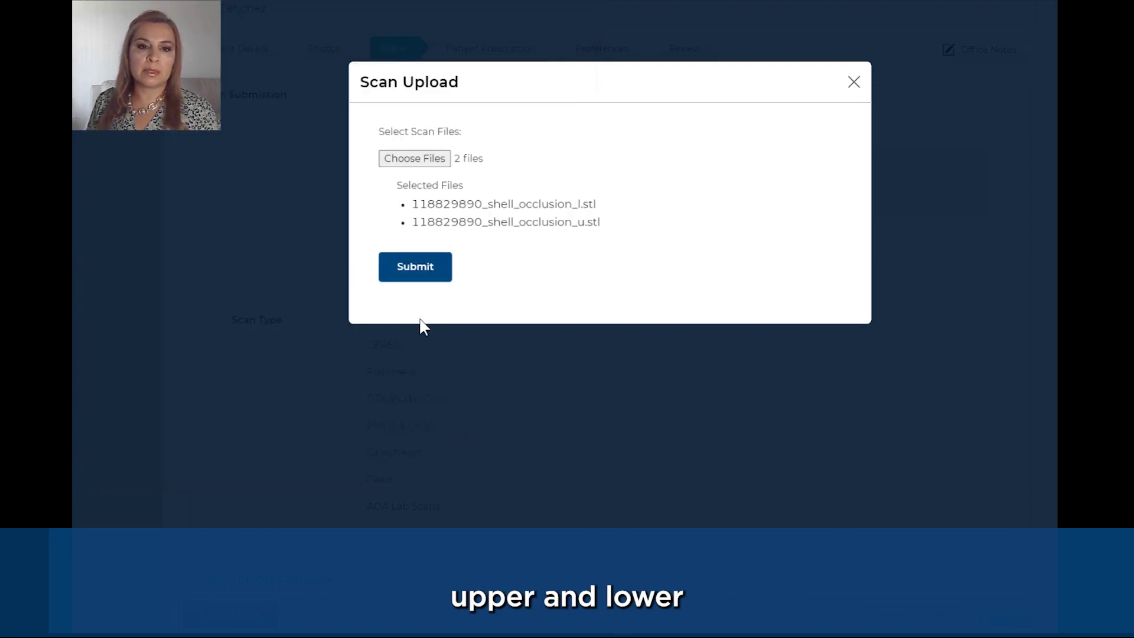
{"action": "left_click", "coordinate": [415, 266]}
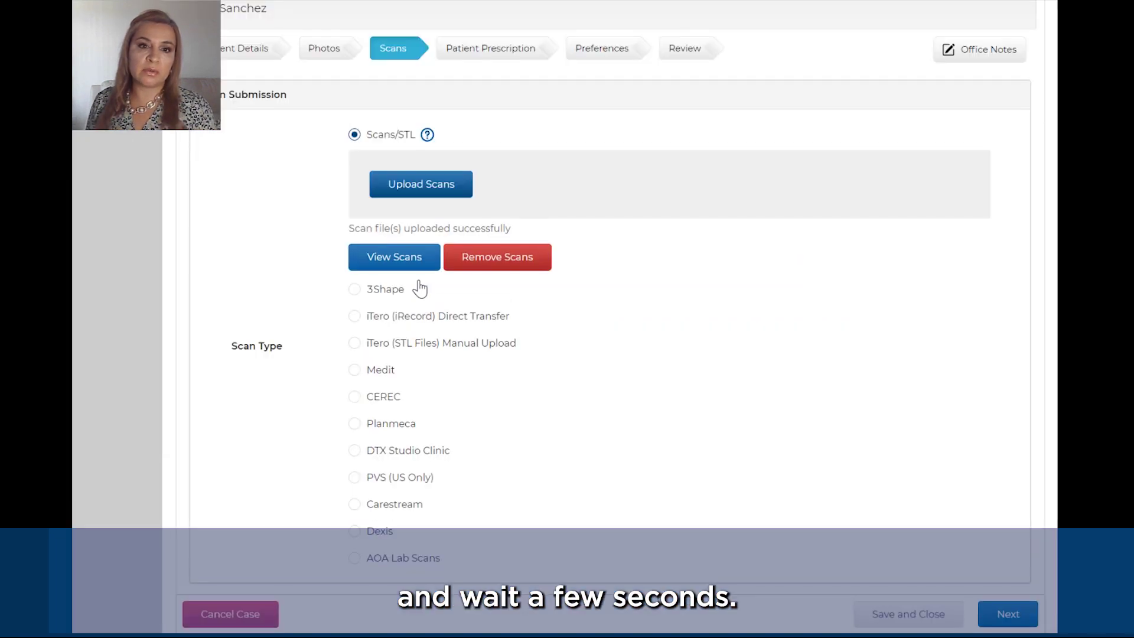
Step: Preview the uploaded arch scans in 3D, rotating them to check
{"action": "left_click", "coordinate": [416, 260]}
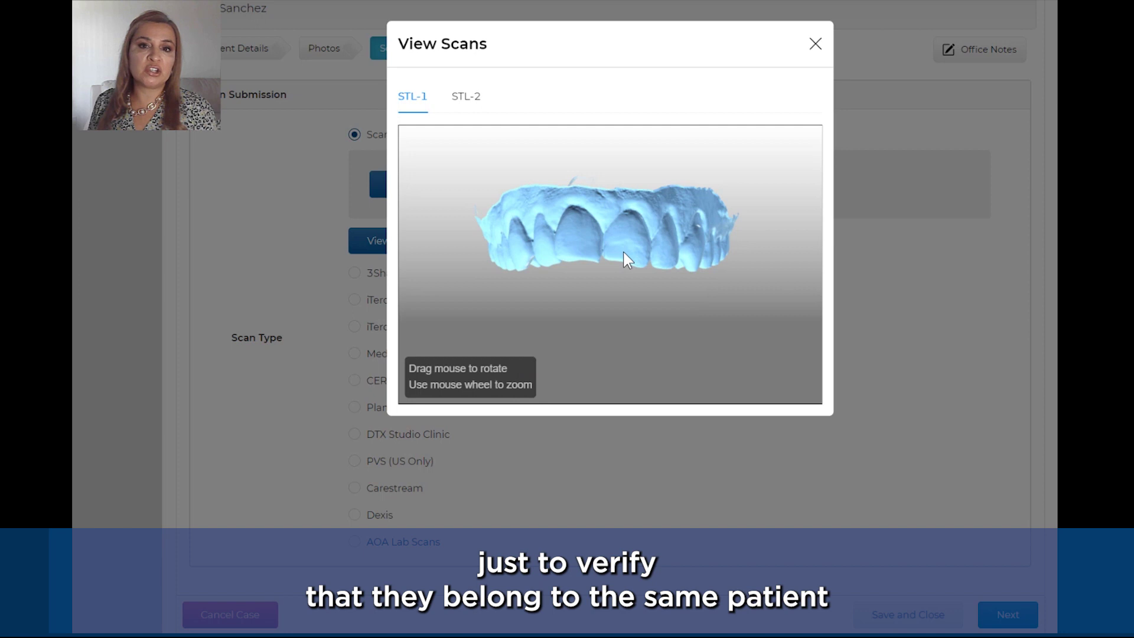
{"action": "left_click_drag", "start_coordinate": [645, 277], "coordinate": [603, 286]}
{"action": "left_click", "coordinate": [815, 45]}
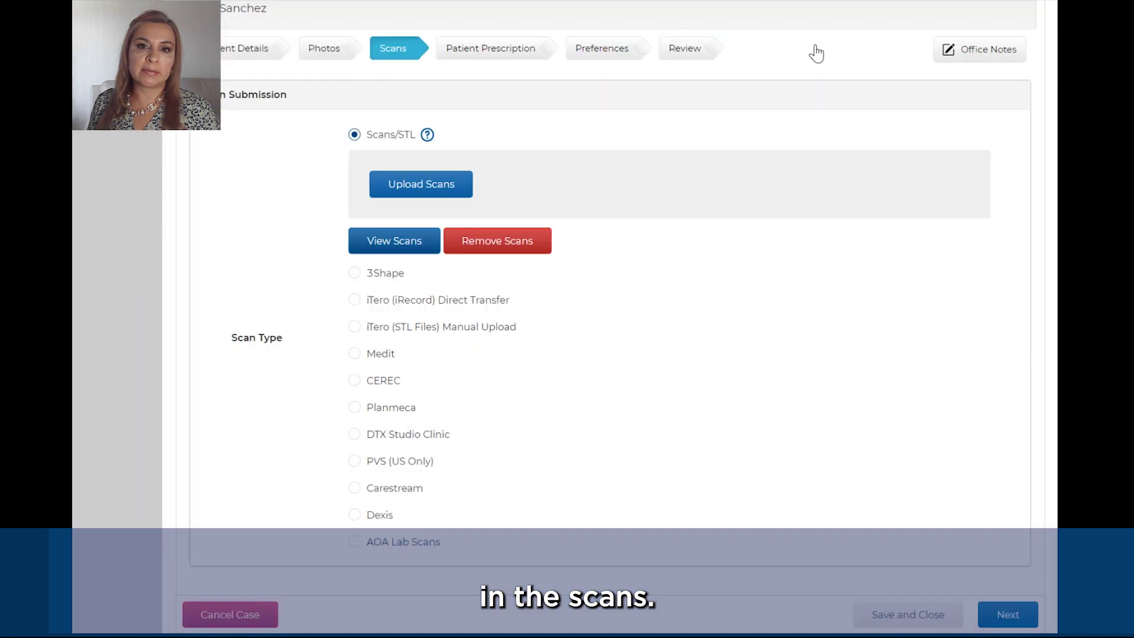
Step: Upload the OrthoCAD export zip as CBCT DICOM files and continue to Patient Prescription
{"action": "scroll", "coordinate": [769, 340], "scroll_direction": "down", "scroll_amount": 3}
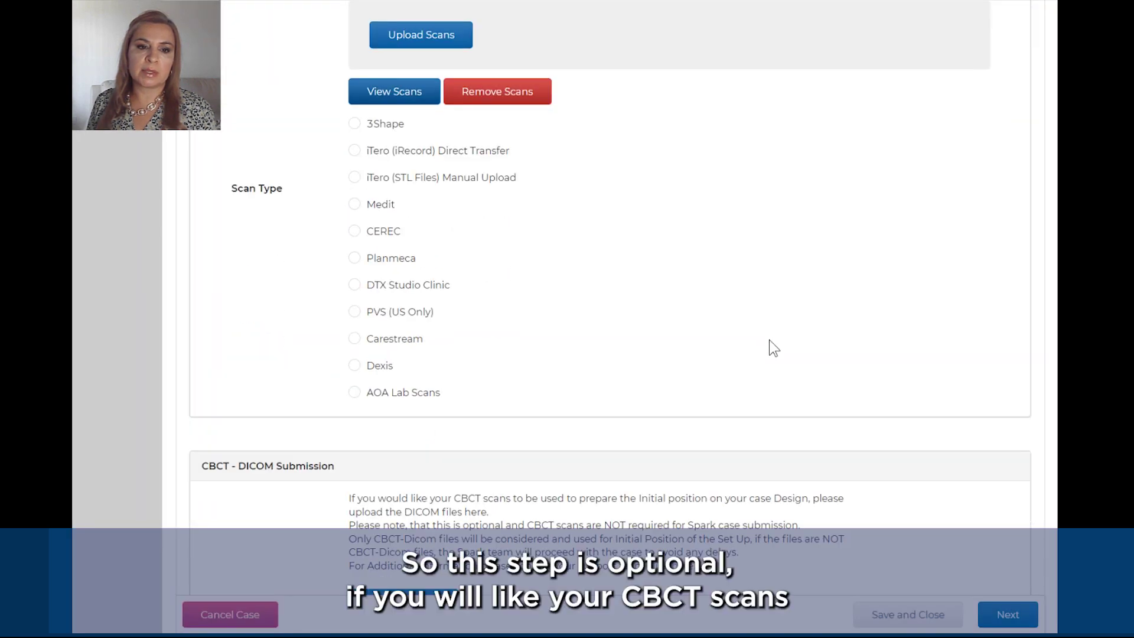
{"action": "scroll", "coordinate": [769, 340], "scroll_direction": "down", "scroll_amount": 1}
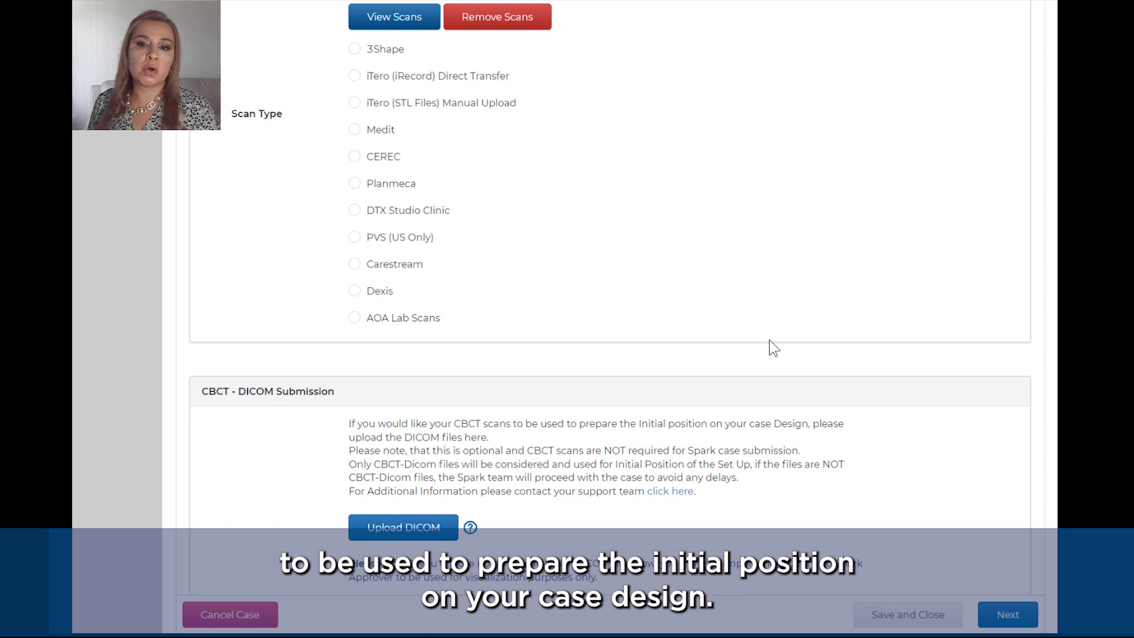
{"action": "scroll", "coordinate": [768, 340], "scroll_direction": "down", "scroll_amount": 1}
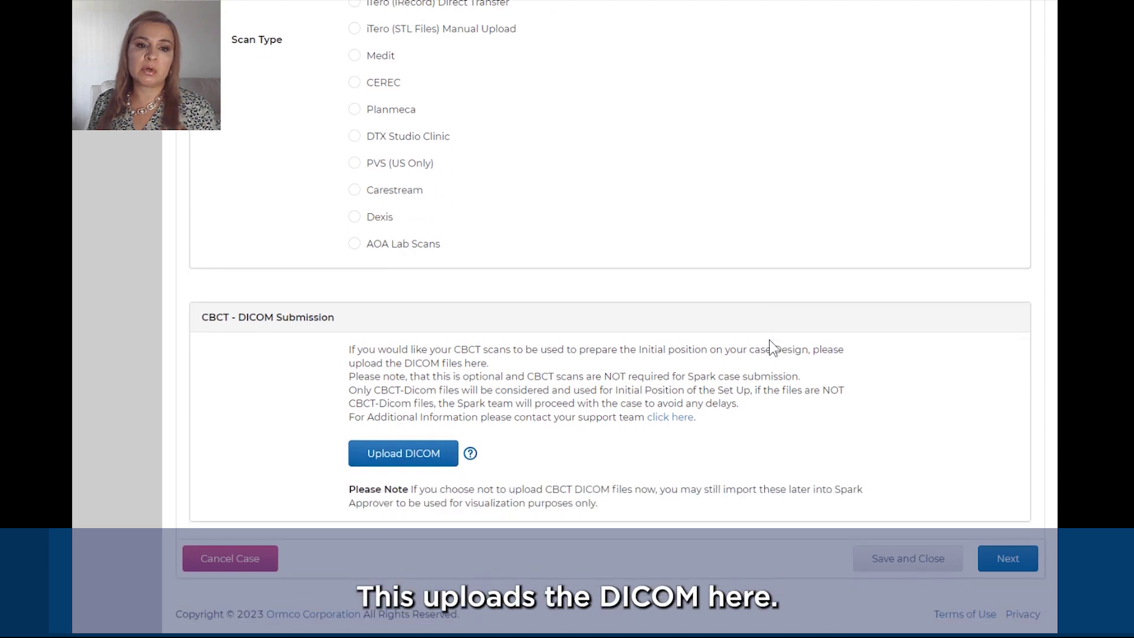
{"action": "left_click", "coordinate": [400, 467]}
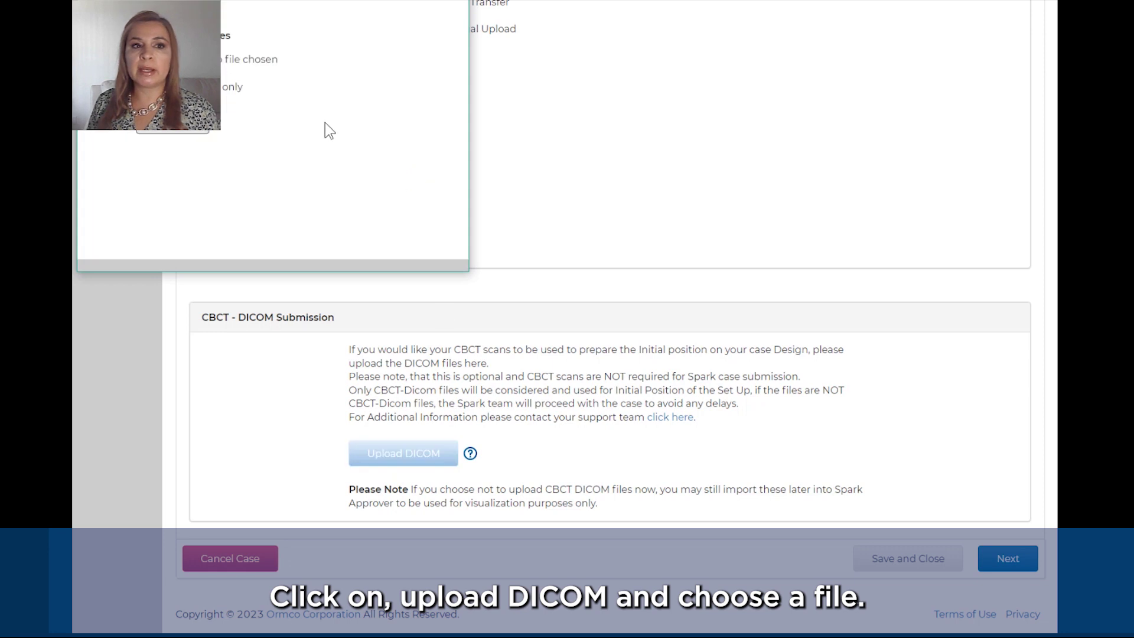
{"action": "left_click", "coordinate": [171, 59]}
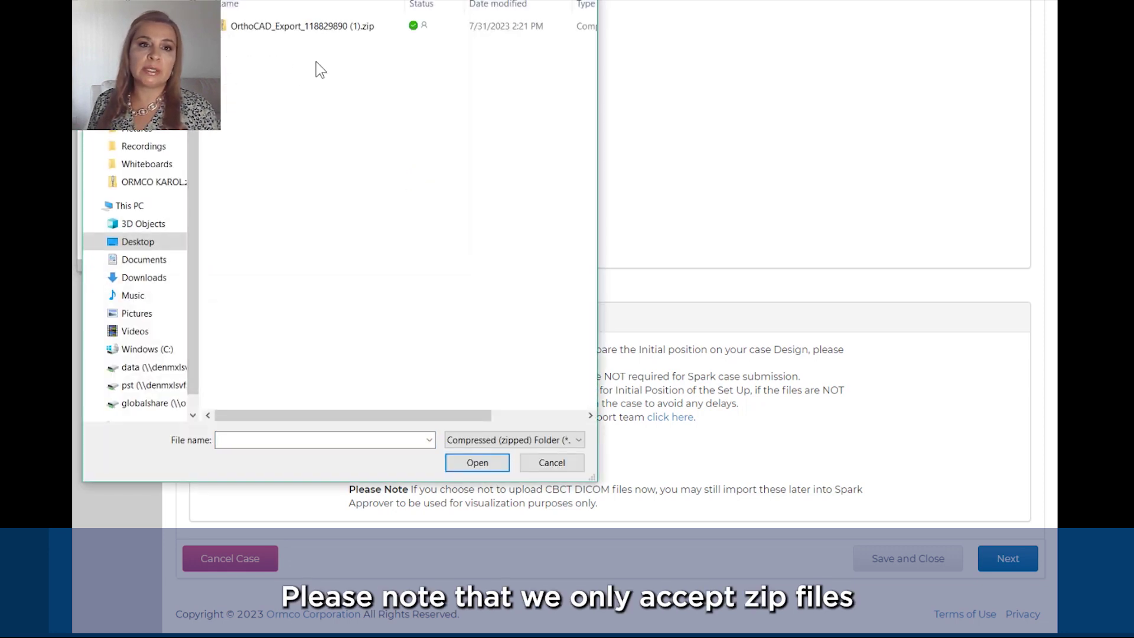
{"action": "double_click", "coordinate": [332, 26]}
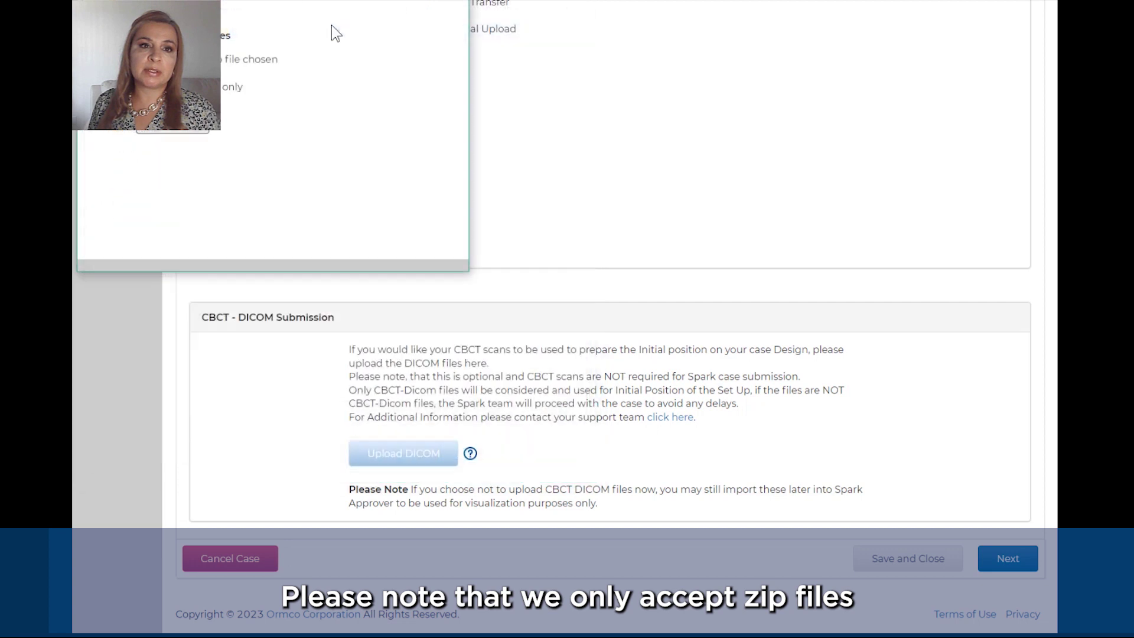
{"action": "left_click", "coordinate": [179, 131]}
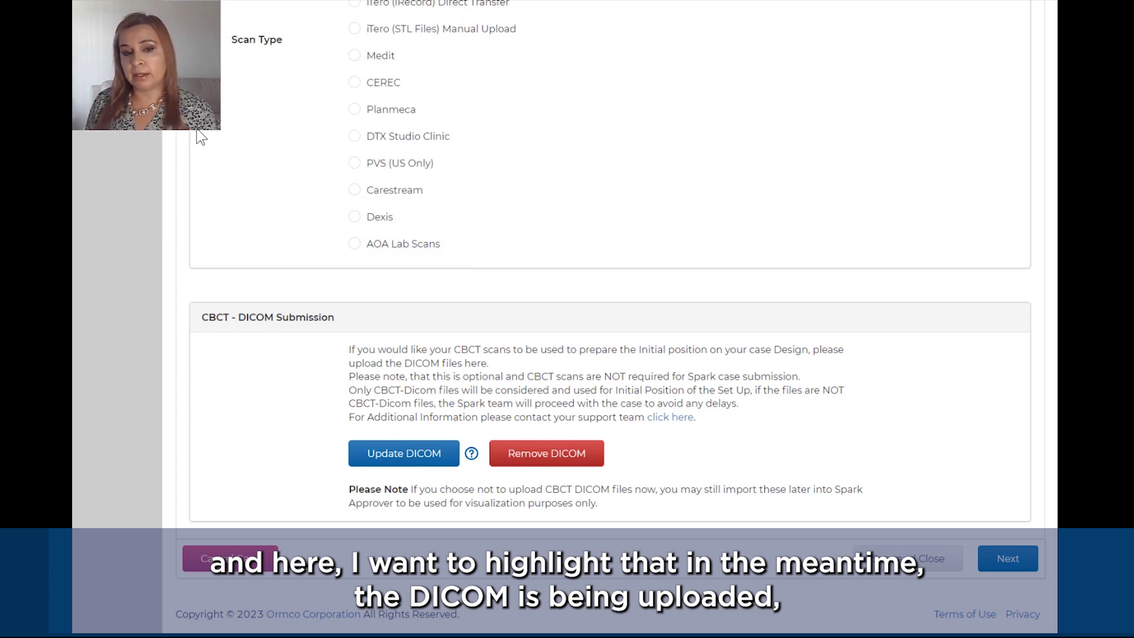
{"action": "left_click", "coordinate": [996, 558]}
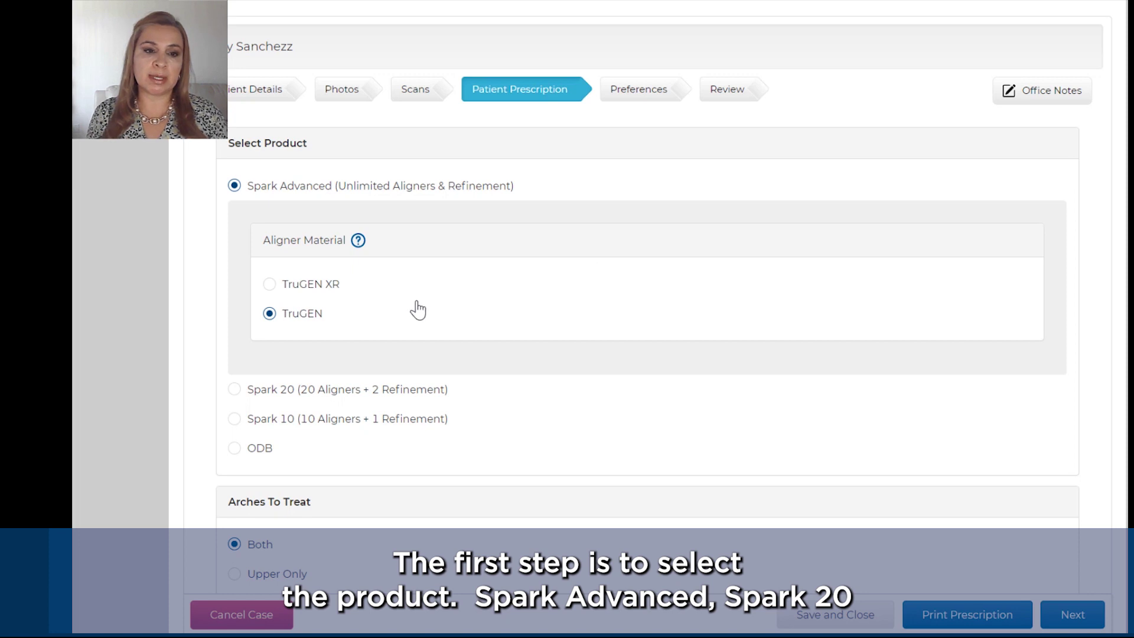
Step: Select ODB under Select Product with Both arches kept, and scroll through Bracket Preferences
{"action": "scroll", "coordinate": [418, 308], "scroll_direction": "down", "scroll_amount": 3}
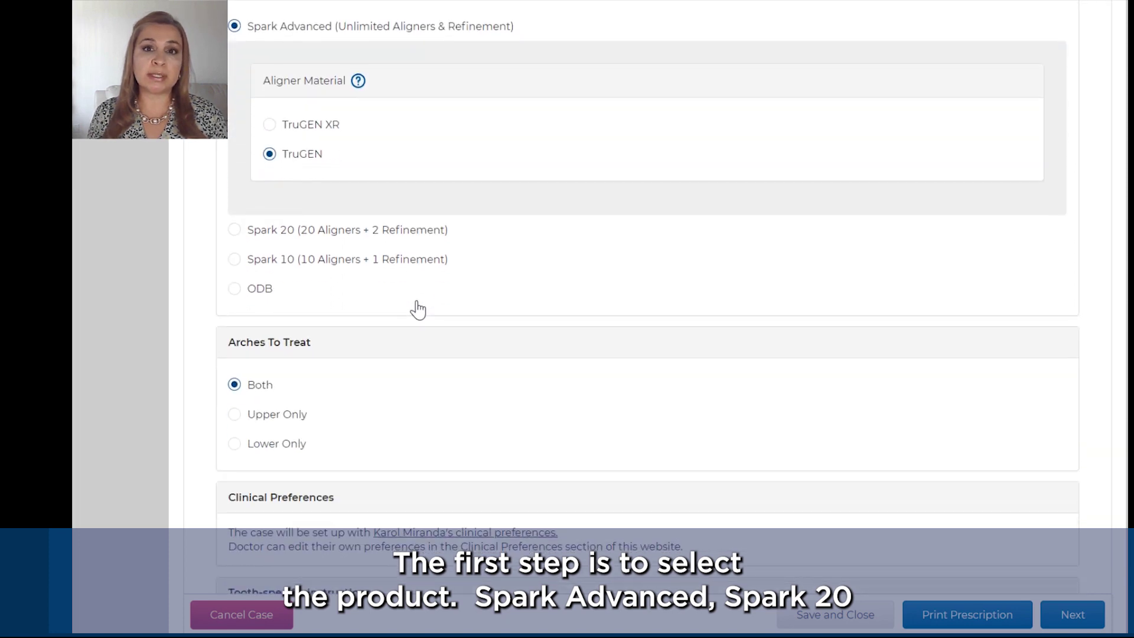
{"action": "left_click", "coordinate": [234, 292]}
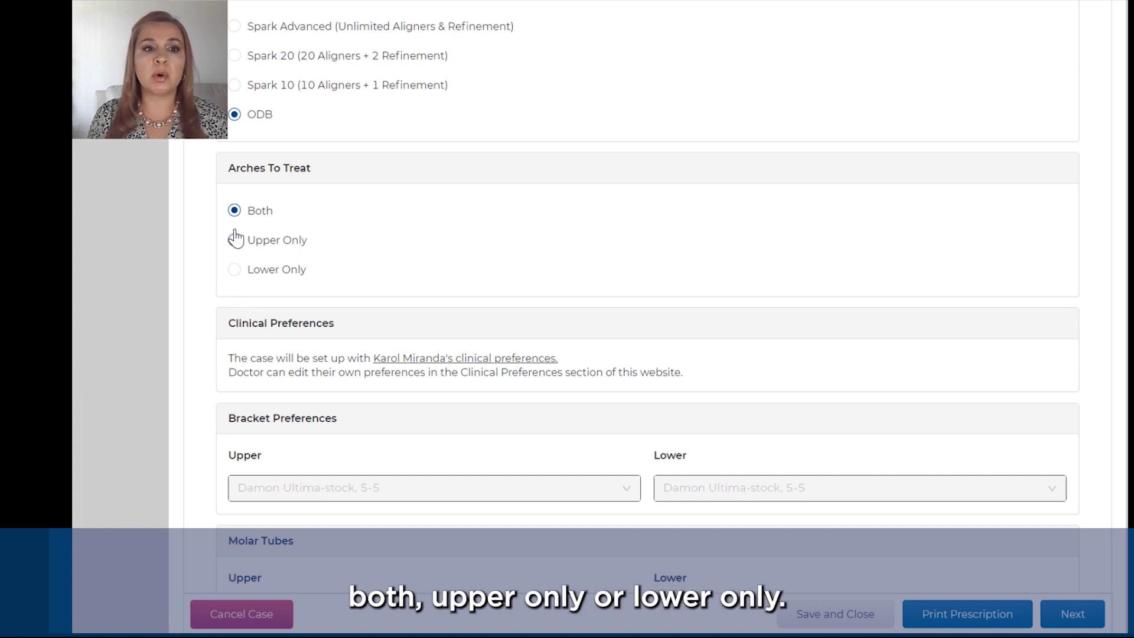
{"action": "scroll", "coordinate": [361, 265], "scroll_direction": "down", "scroll_amount": 2}
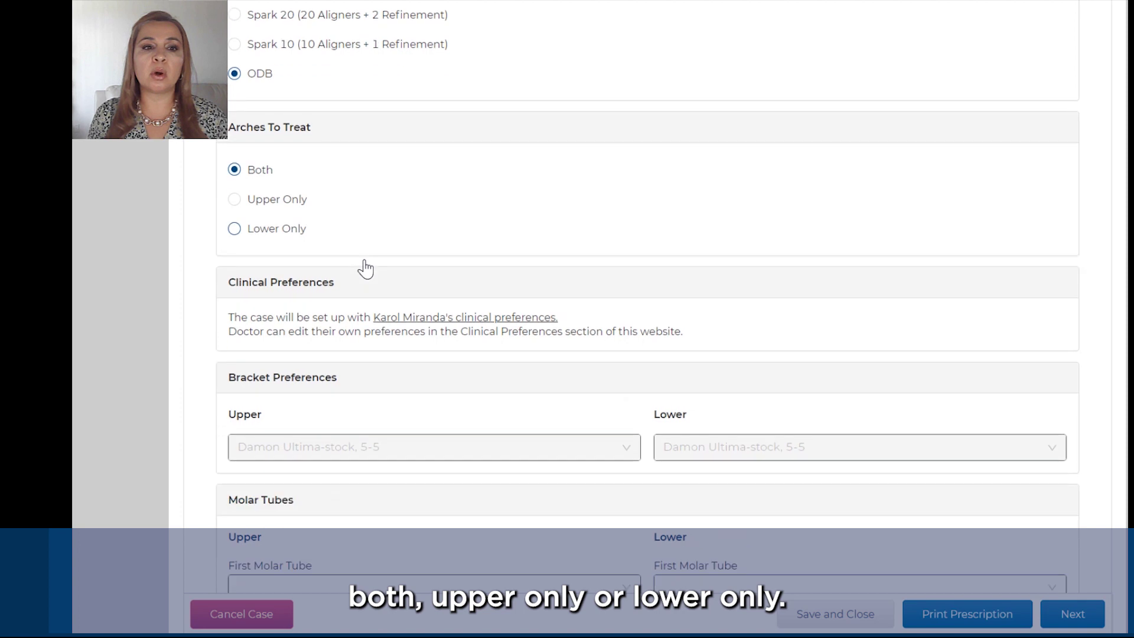
{"action": "scroll", "coordinate": [365, 268], "scroll_direction": "down", "scroll_amount": 2}
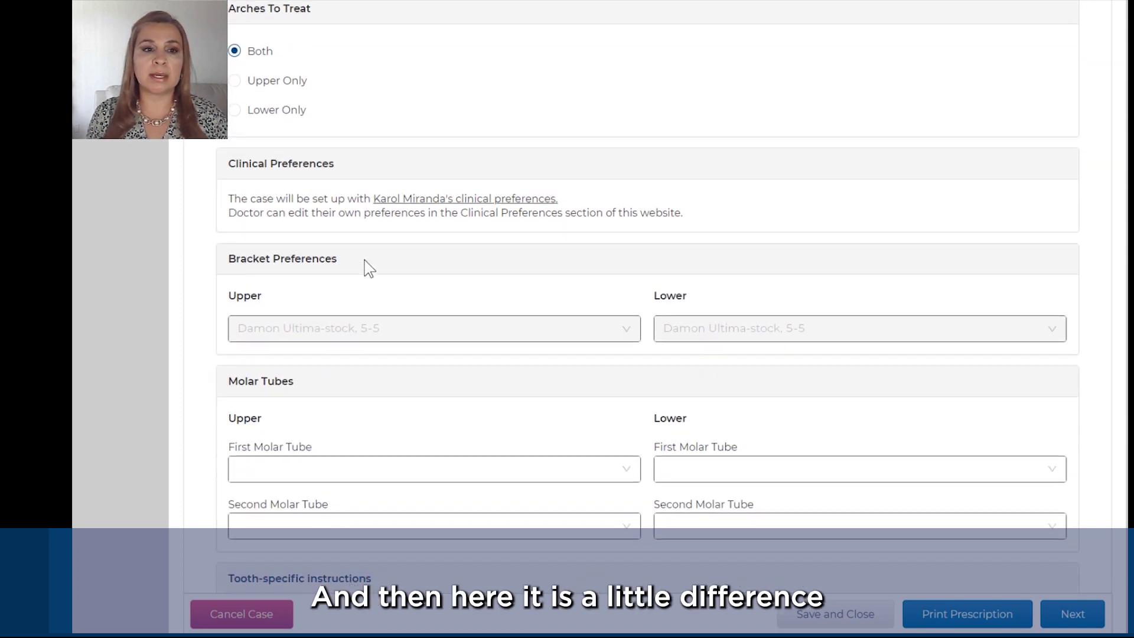
{"action": "scroll", "coordinate": [364, 268], "scroll_direction": "down", "scroll_amount": 2}
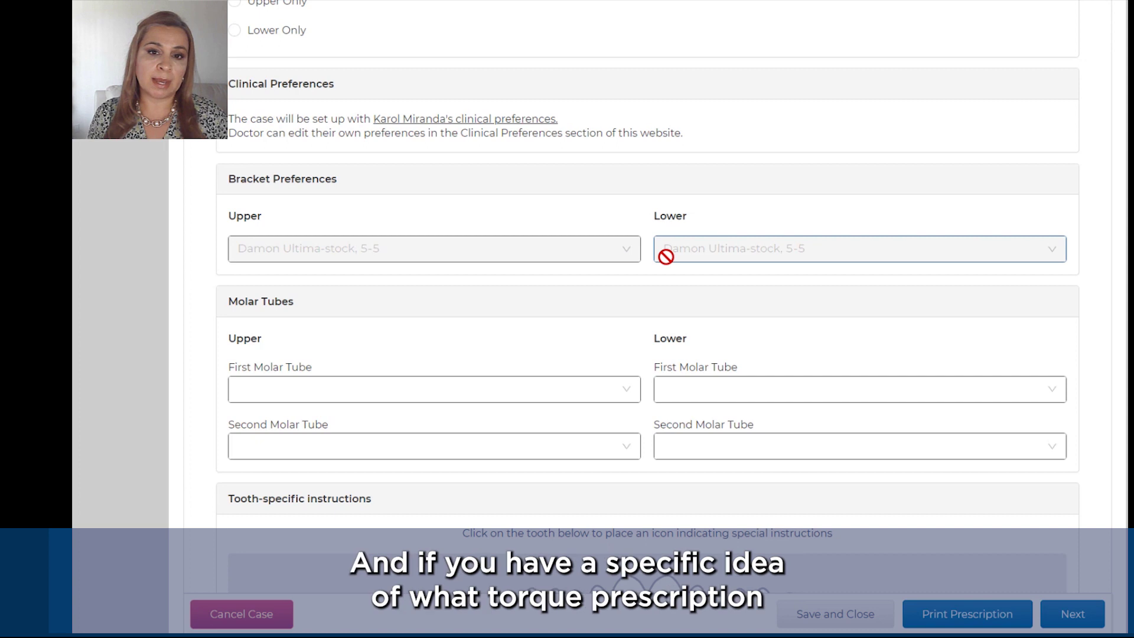
Step: Scroll down to the Treatment Goals comment box and place the cursor in it
{"action": "scroll", "coordinate": [666, 257], "scroll_direction": "down", "scroll_amount": 3}
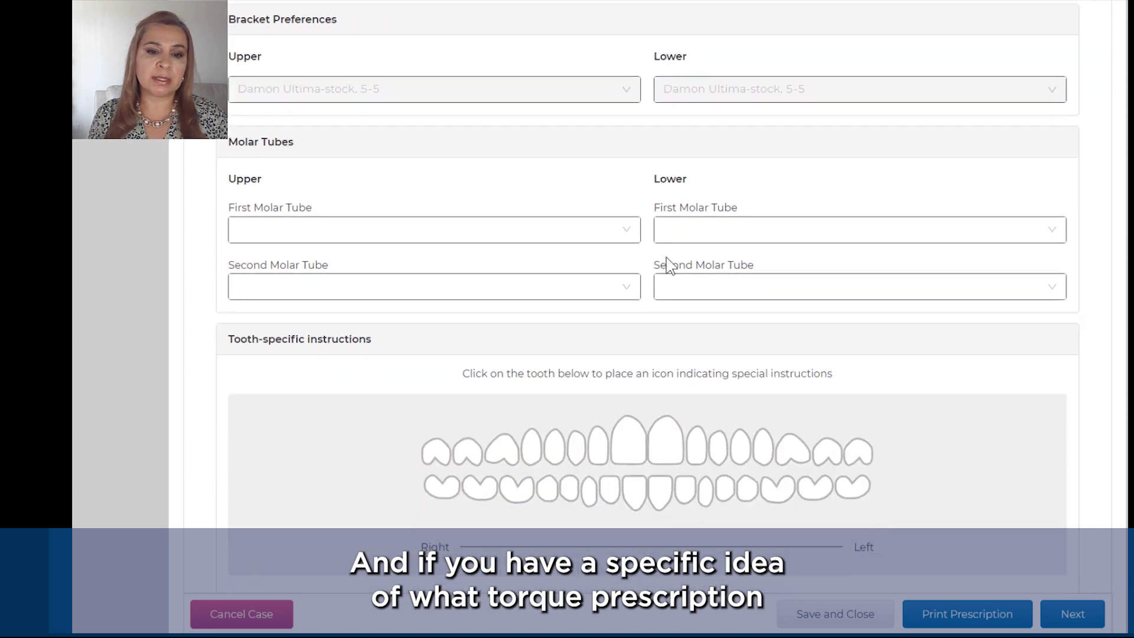
{"action": "scroll", "coordinate": [666, 260], "scroll_direction": "down", "scroll_amount": 3}
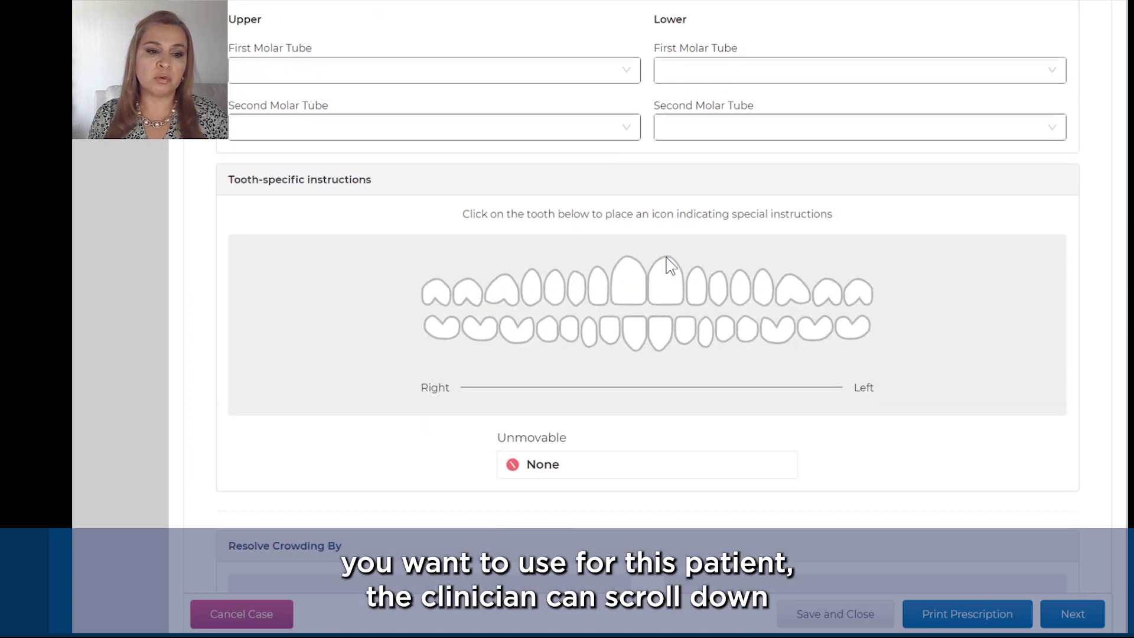
{"action": "scroll", "coordinate": [667, 264], "scroll_direction": "down", "scroll_amount": 3}
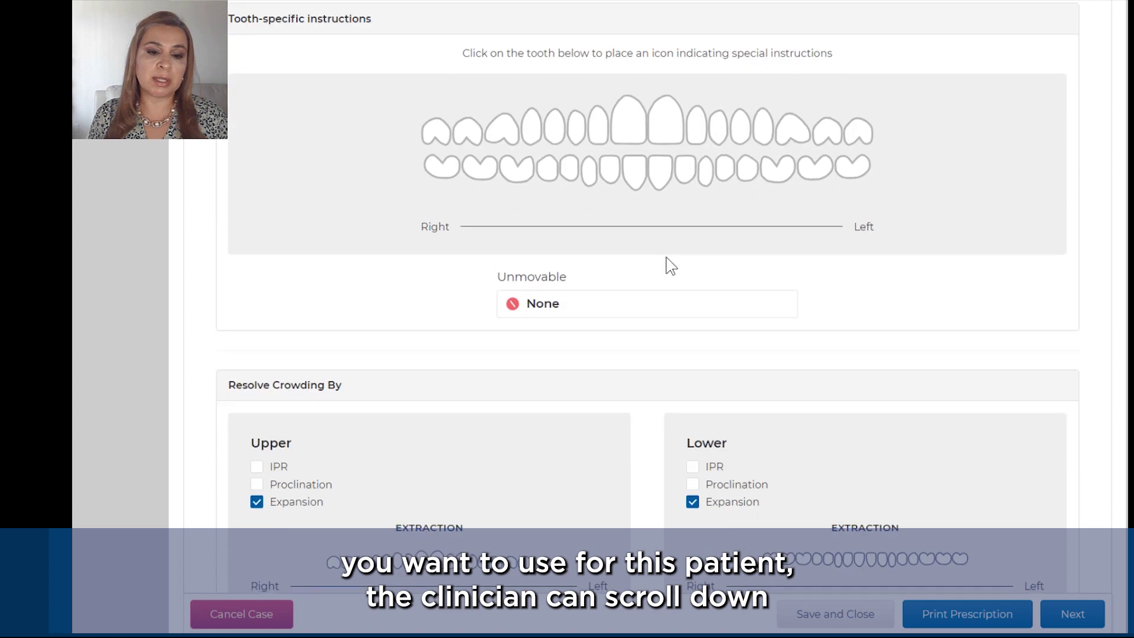
{"action": "scroll", "coordinate": [668, 265], "scroll_direction": "down", "scroll_amount": 2}
{"action": "scroll", "coordinate": [670, 266], "scroll_direction": "down", "scroll_amount": 2}
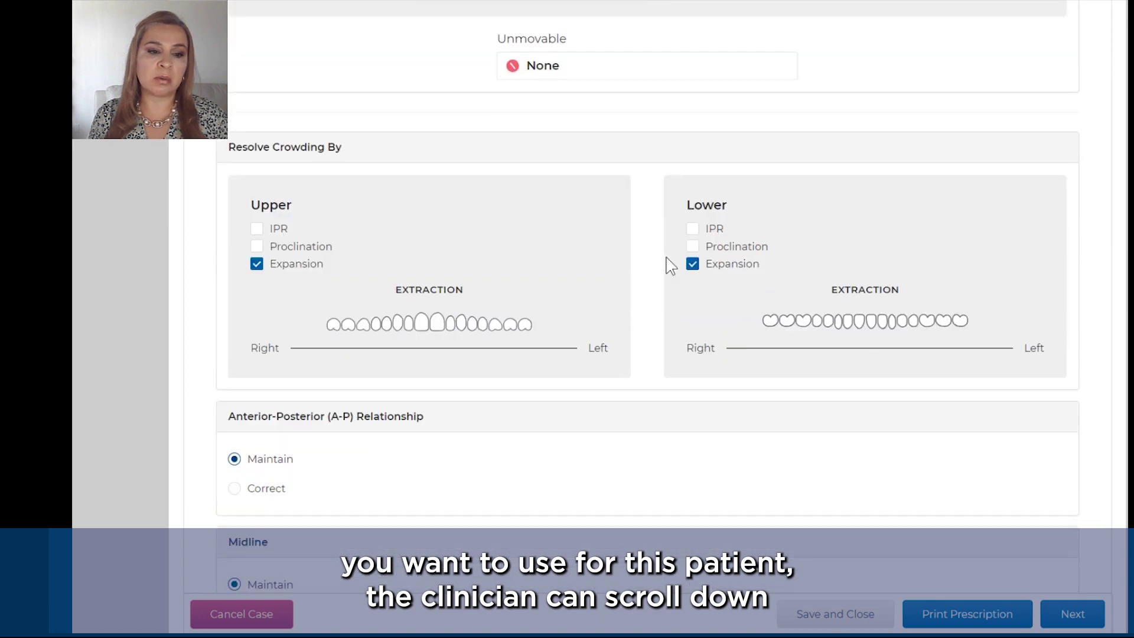
{"action": "scroll", "coordinate": [670, 266], "scroll_direction": "down", "scroll_amount": 1}
{"action": "scroll", "coordinate": [670, 266], "scroll_direction": "down", "scroll_amount": 5}
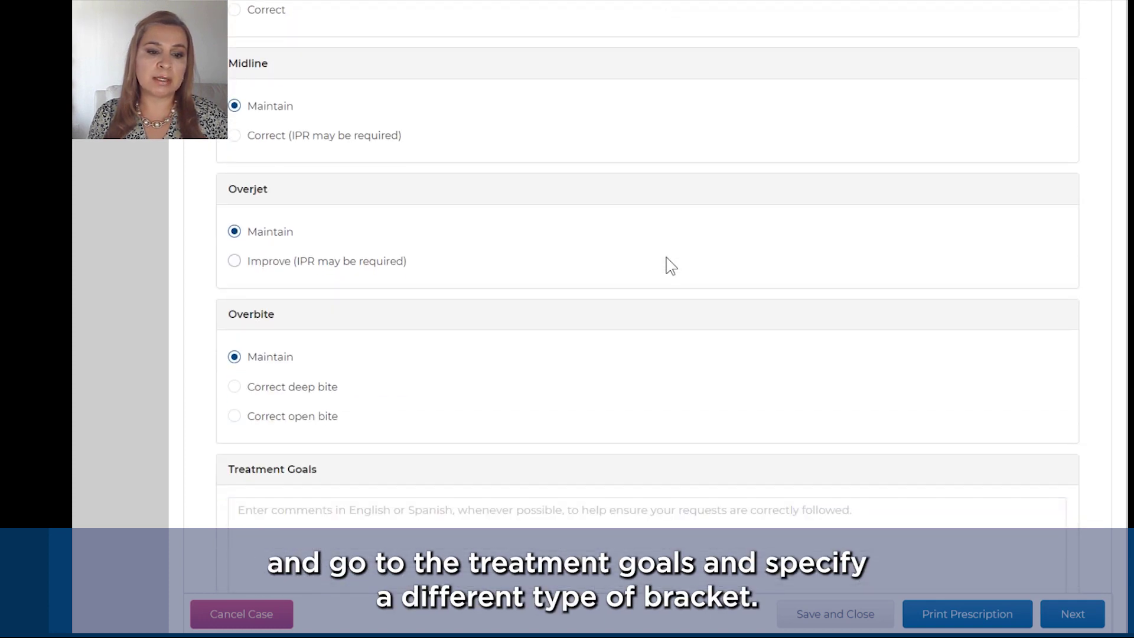
{"action": "scroll", "coordinate": [667, 264], "scroll_direction": "down", "scroll_amount": 2}
{"action": "left_click", "coordinate": [488, 414]}
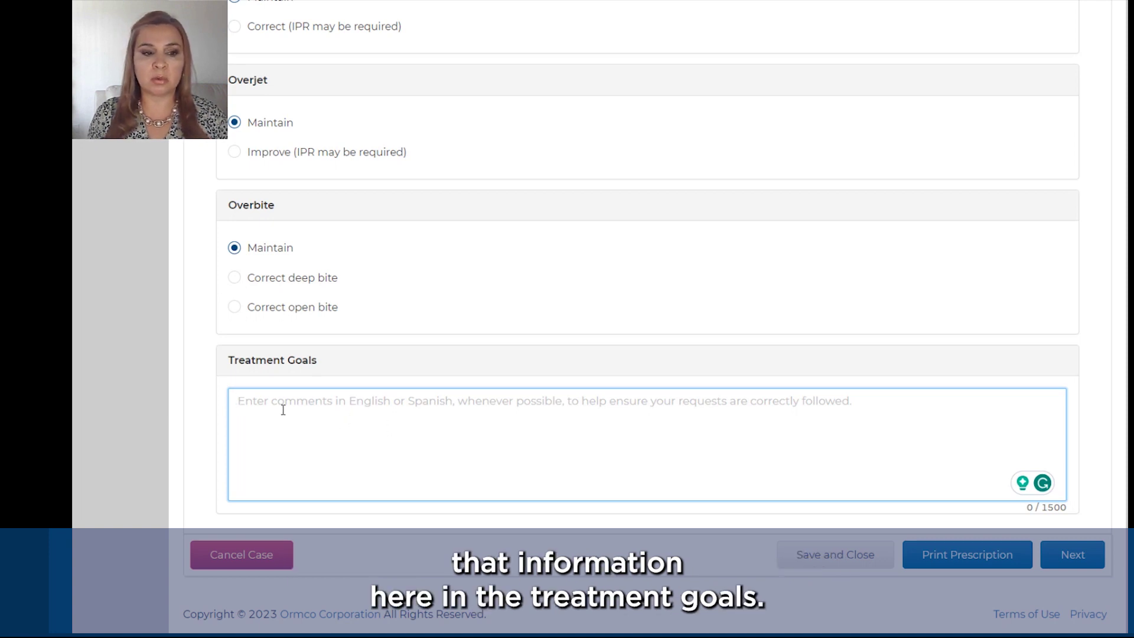
Step: Set both upper and lower first molar tubes to Stock Snaplink Tube
{"action": "scroll", "coordinate": [283, 409], "scroll_direction": "up", "scroll_amount": 3}
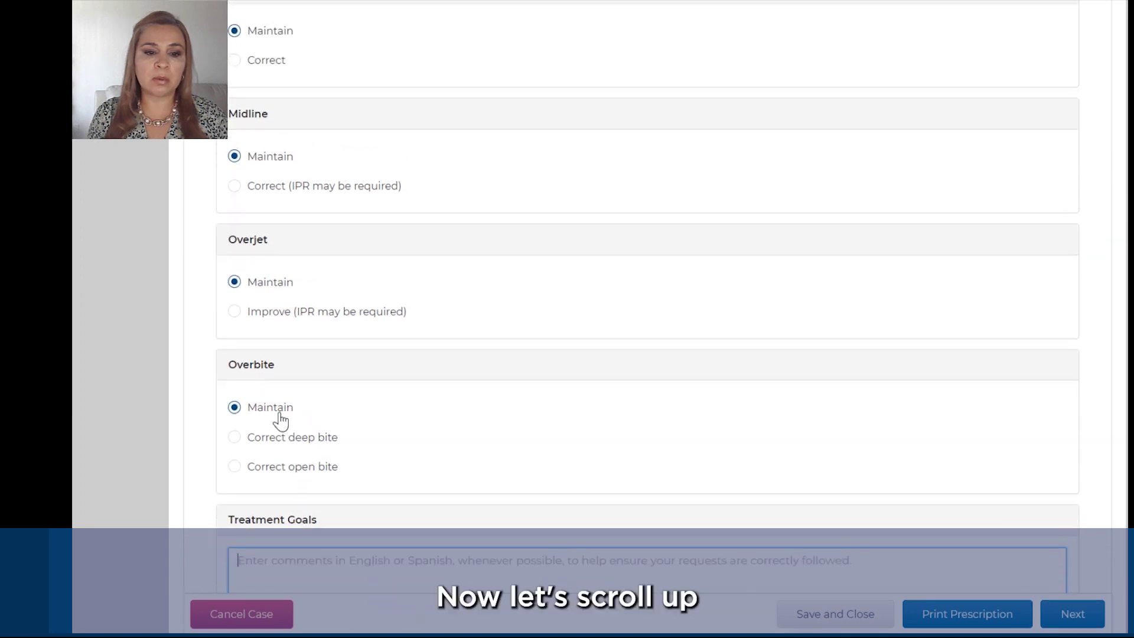
{"action": "scroll", "coordinate": [281, 420], "scroll_direction": "up", "scroll_amount": 5}
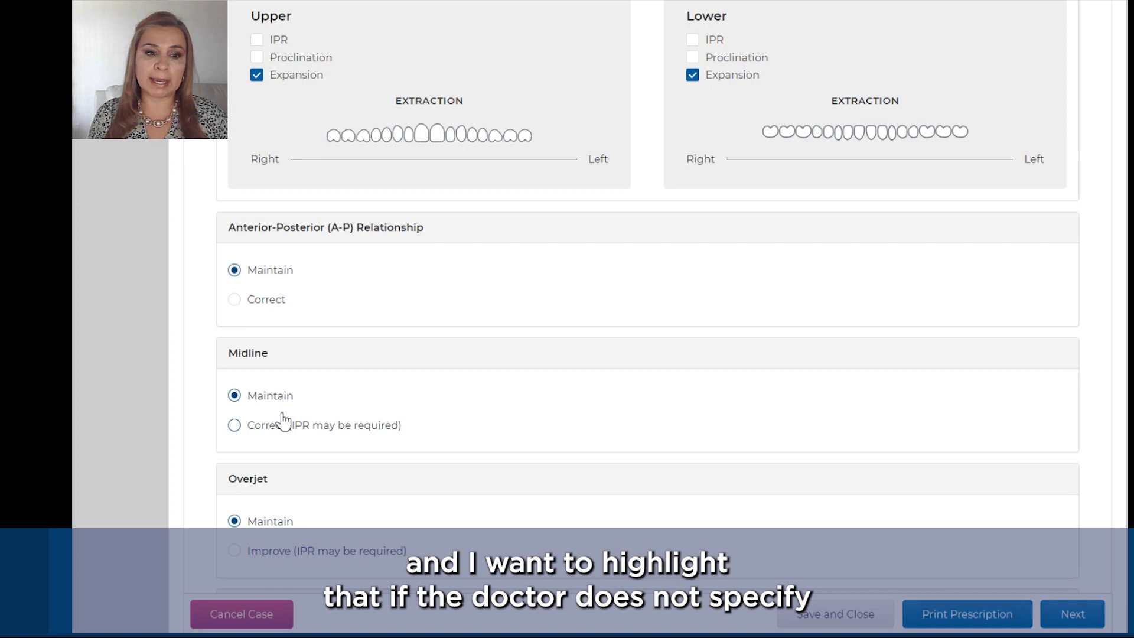
{"action": "scroll", "coordinate": [283, 420], "scroll_direction": "up", "scroll_amount": 2}
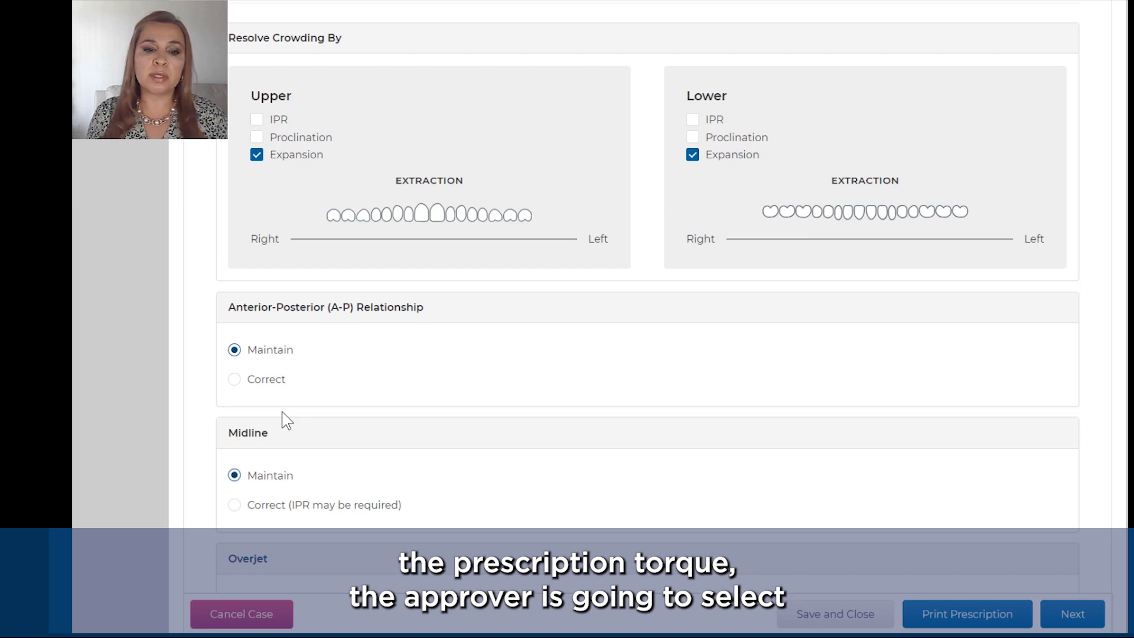
{"action": "scroll", "coordinate": [281, 412], "scroll_direction": "up", "scroll_amount": 4}
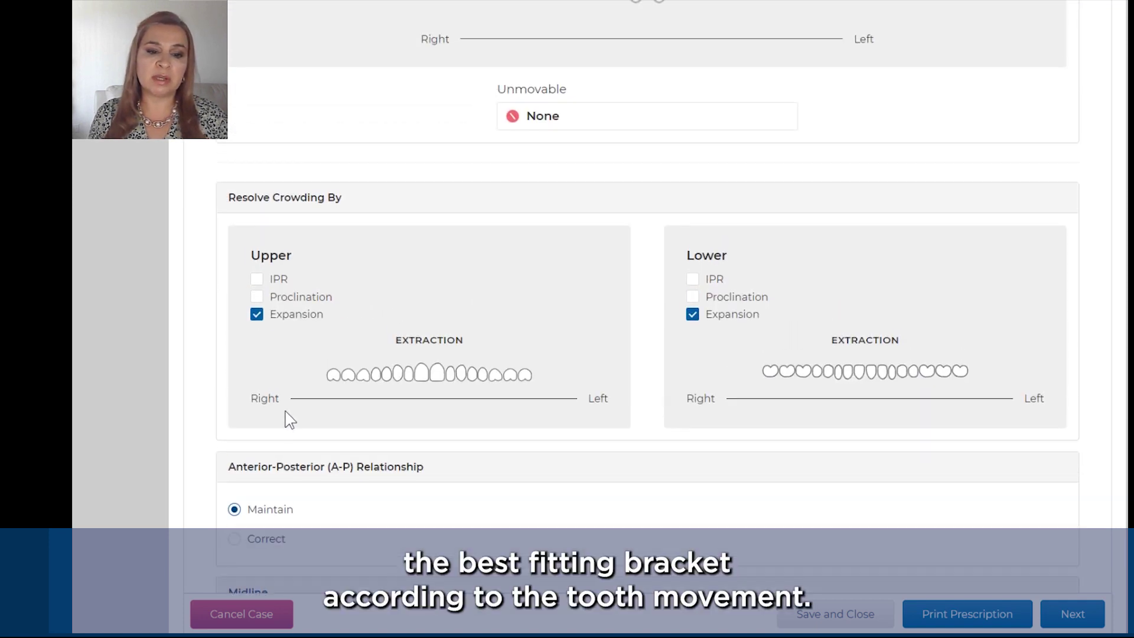
{"action": "scroll", "coordinate": [289, 417], "scroll_direction": "up", "scroll_amount": 2}
{"action": "scroll", "coordinate": [290, 416], "scroll_direction": "up", "scroll_amount": 8}
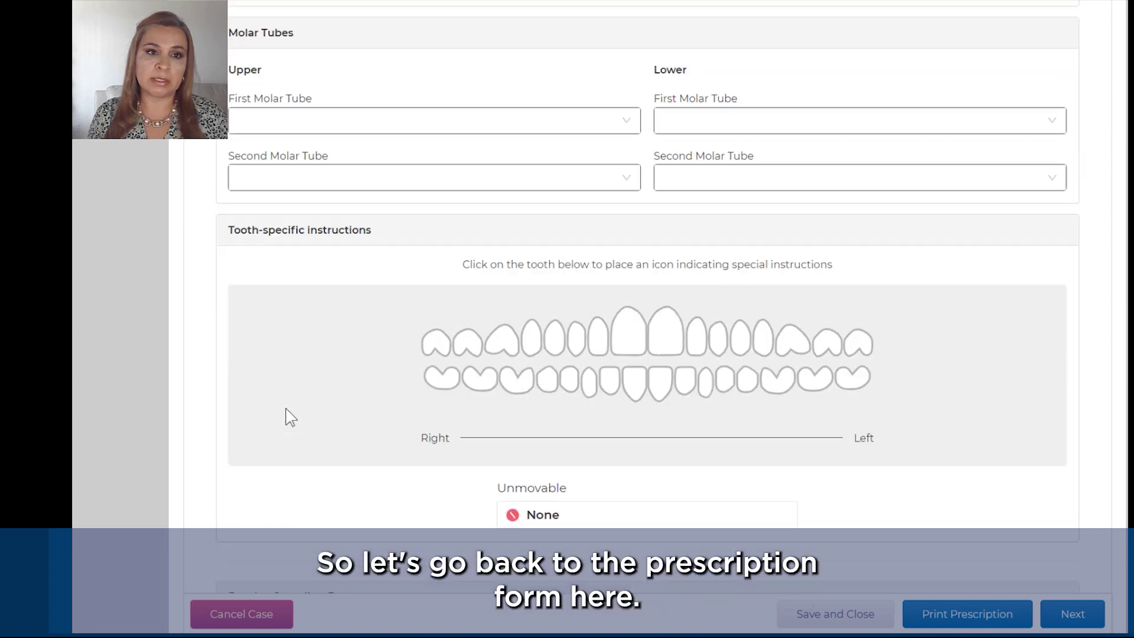
{"action": "scroll", "coordinate": [289, 416], "scroll_direction": "up", "scroll_amount": 2}
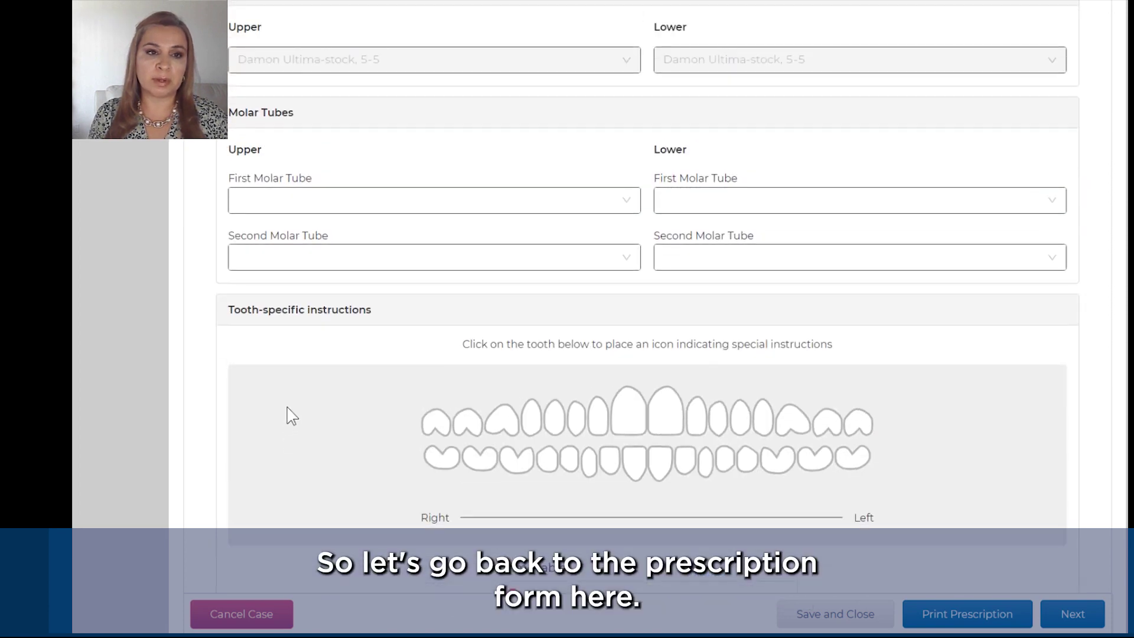
{"action": "scroll", "coordinate": [388, 229], "scroll_direction": "up", "scroll_amount": 2}
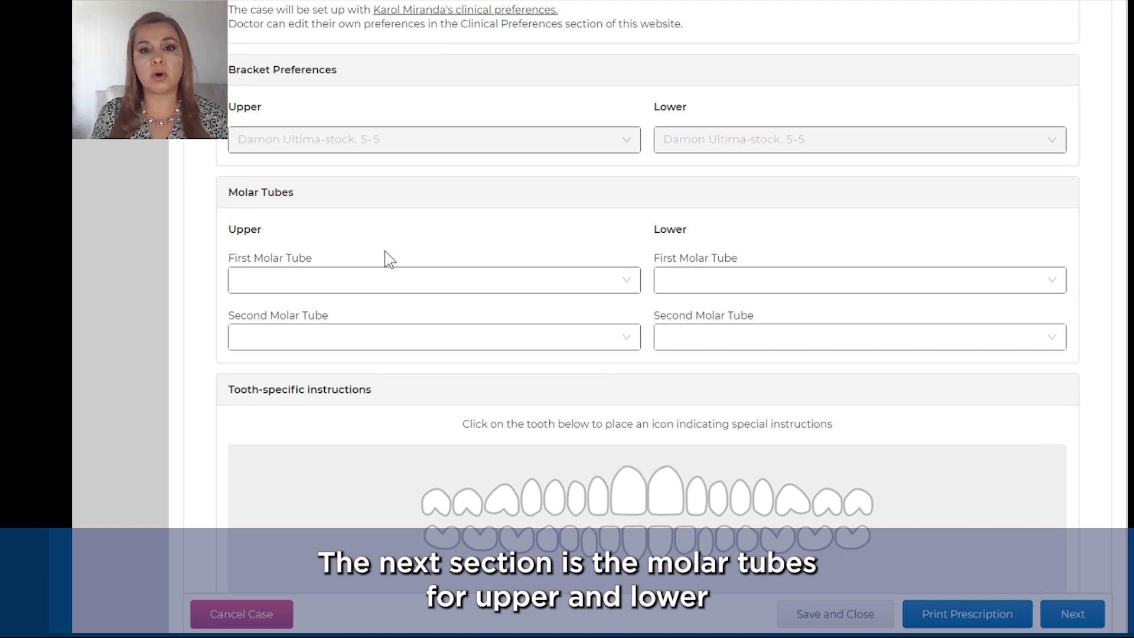
{"action": "left_click", "coordinate": [590, 293]}
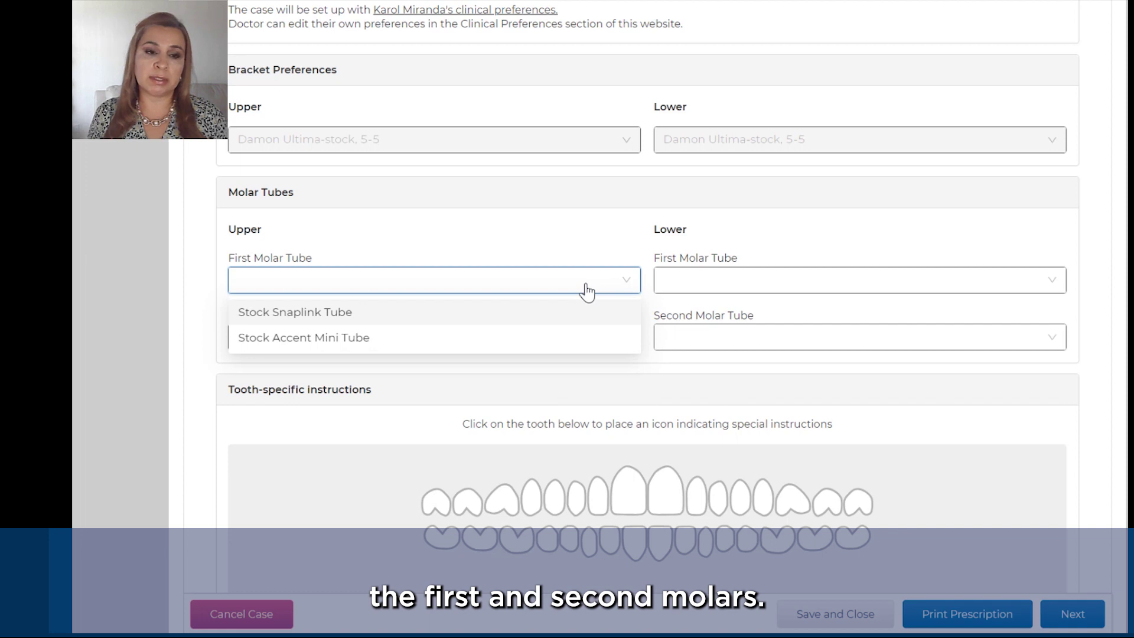
{"action": "left_click", "coordinate": [375, 320]}
{"action": "left_click", "coordinate": [696, 287]}
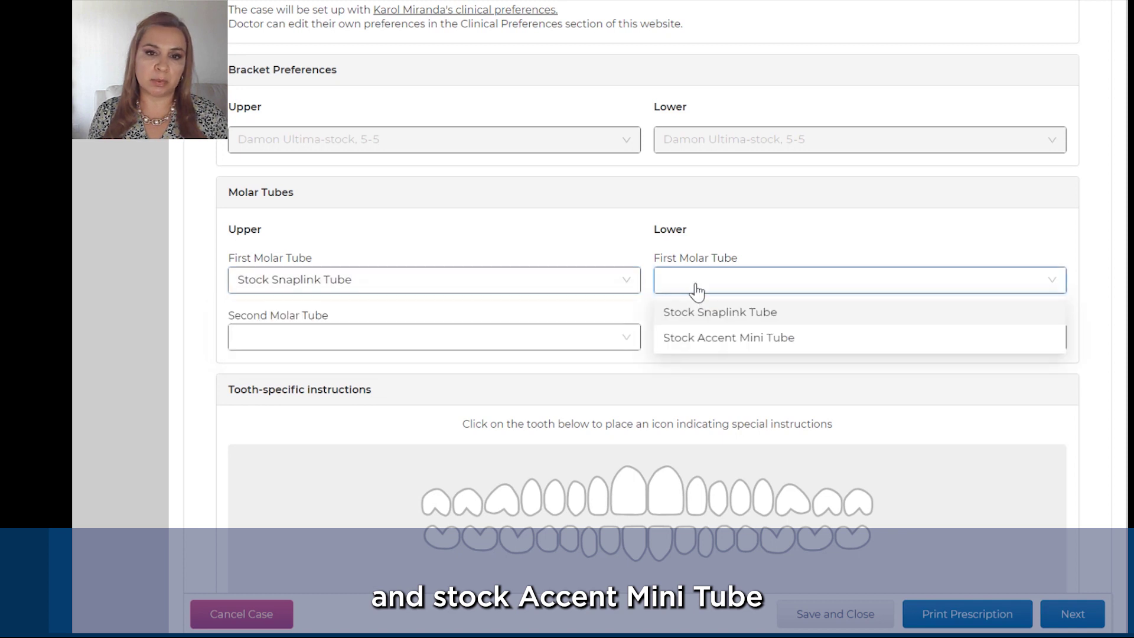
{"action": "left_click", "coordinate": [700, 319]}
Step: Set both upper and lower second molar tubes to Stock Accent Mini Tube
{"action": "left_click", "coordinate": [615, 339]}
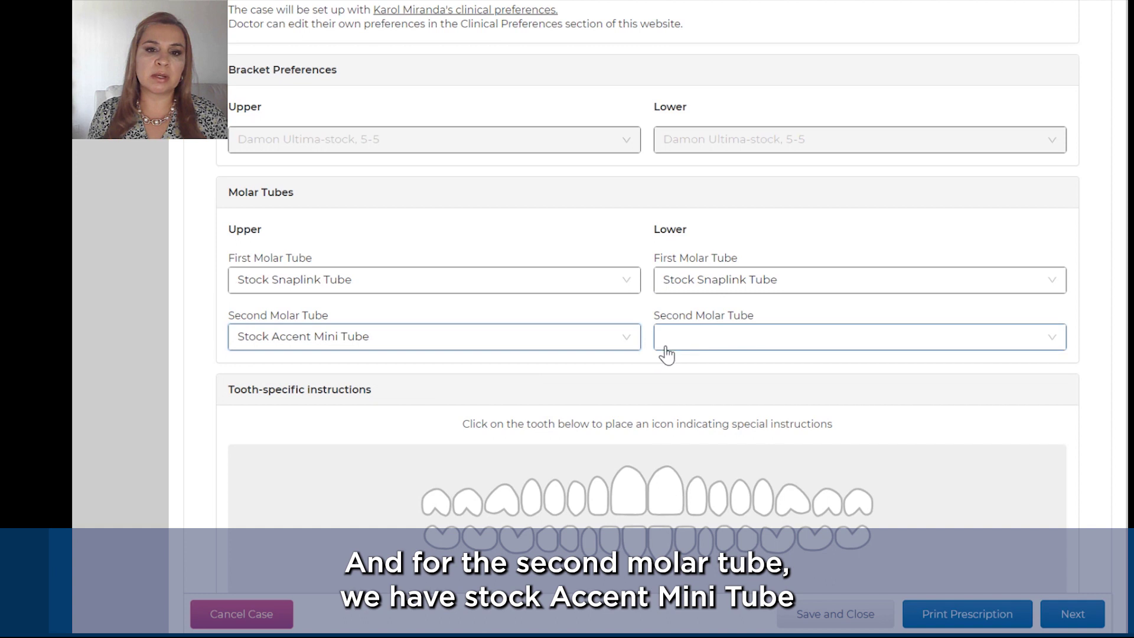
{"action": "left_click", "coordinate": [685, 346]}
{"action": "left_click", "coordinate": [694, 371]}
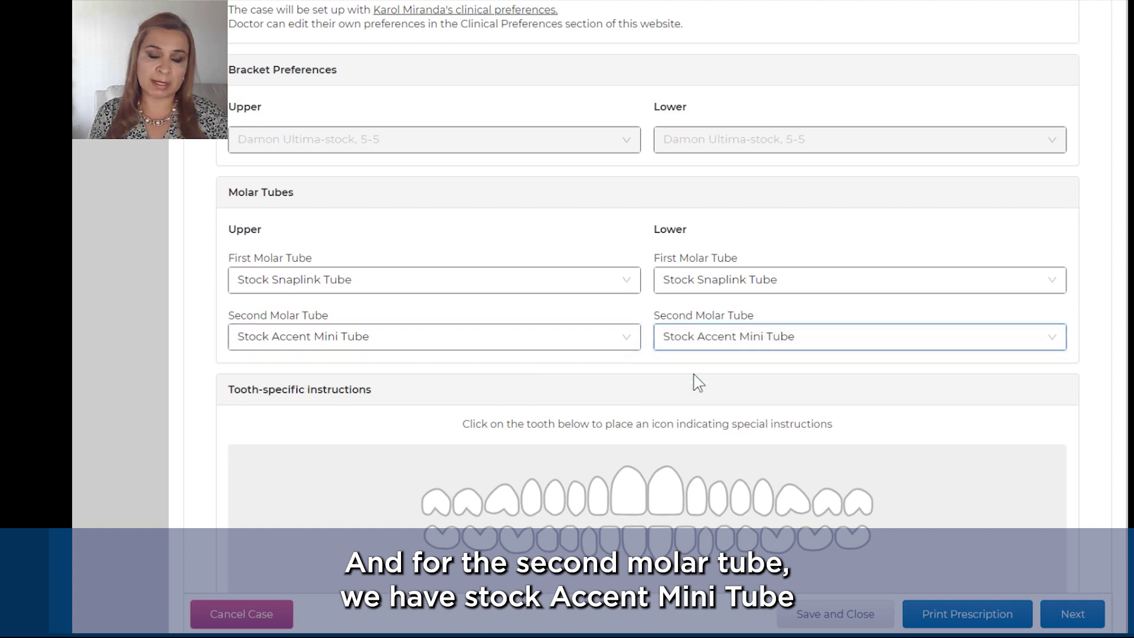
{"action": "scroll", "coordinate": [697, 383], "scroll_direction": "down", "scroll_amount": 4}
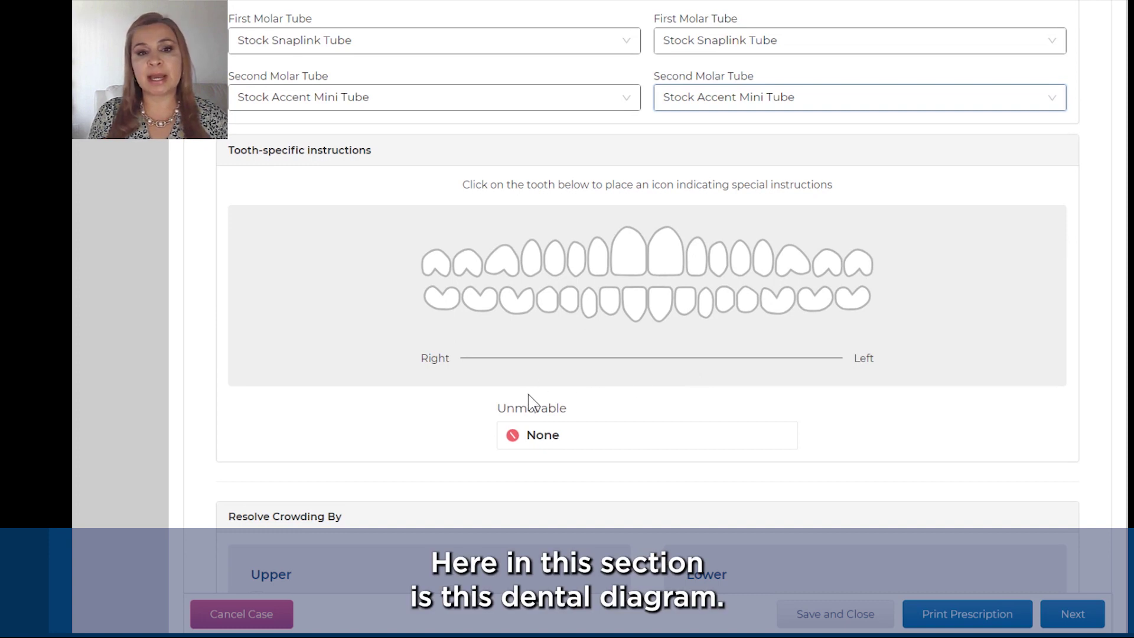
Step: Mark teeth 18, 48, 28, 38, 27, 37, 17 and 47 as unmovable
{"action": "left_click", "coordinate": [434, 264]}
{"action": "left_click", "coordinate": [442, 304]}
{"action": "left_click", "coordinate": [855, 269]}
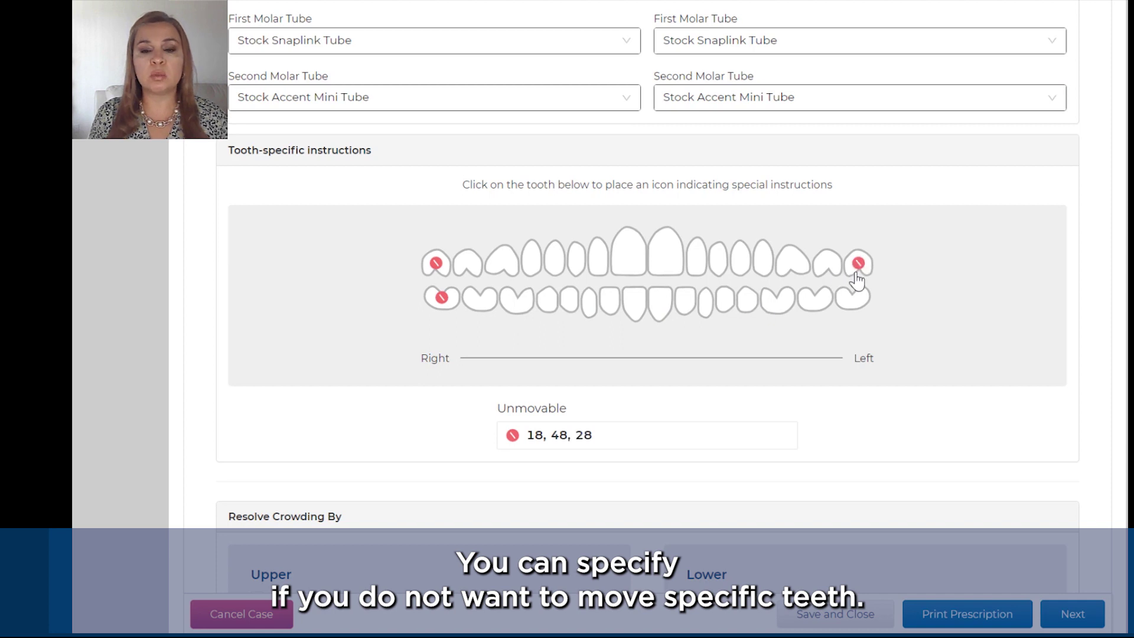
{"action": "left_click", "coordinate": [852, 296]}
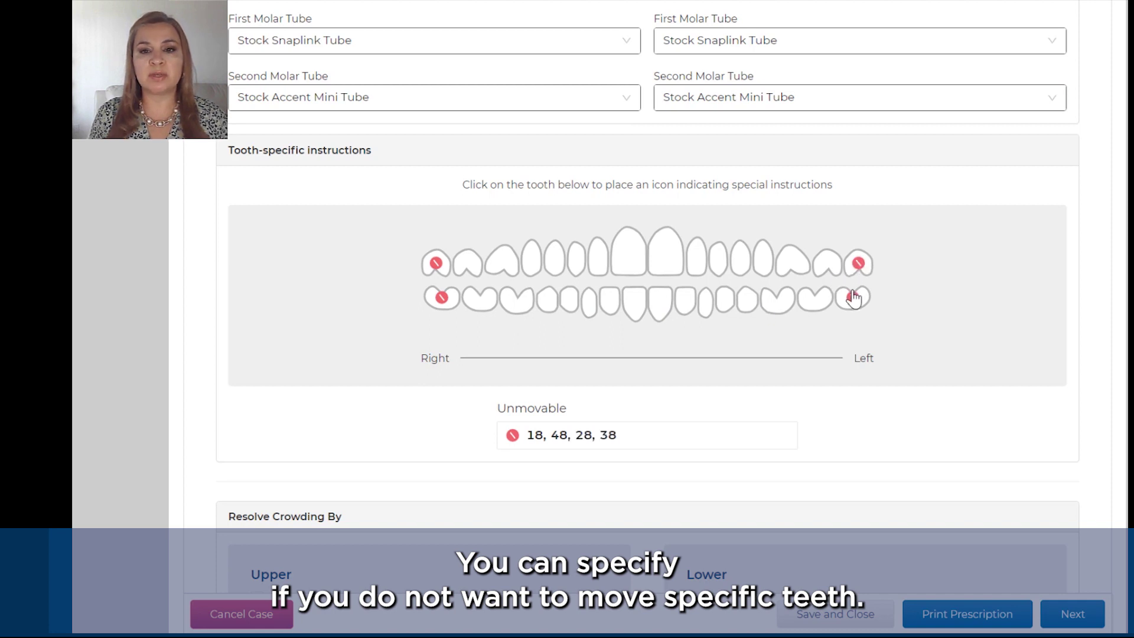
{"action": "left_click", "coordinate": [827, 266]}
{"action": "left_click", "coordinate": [816, 304]}
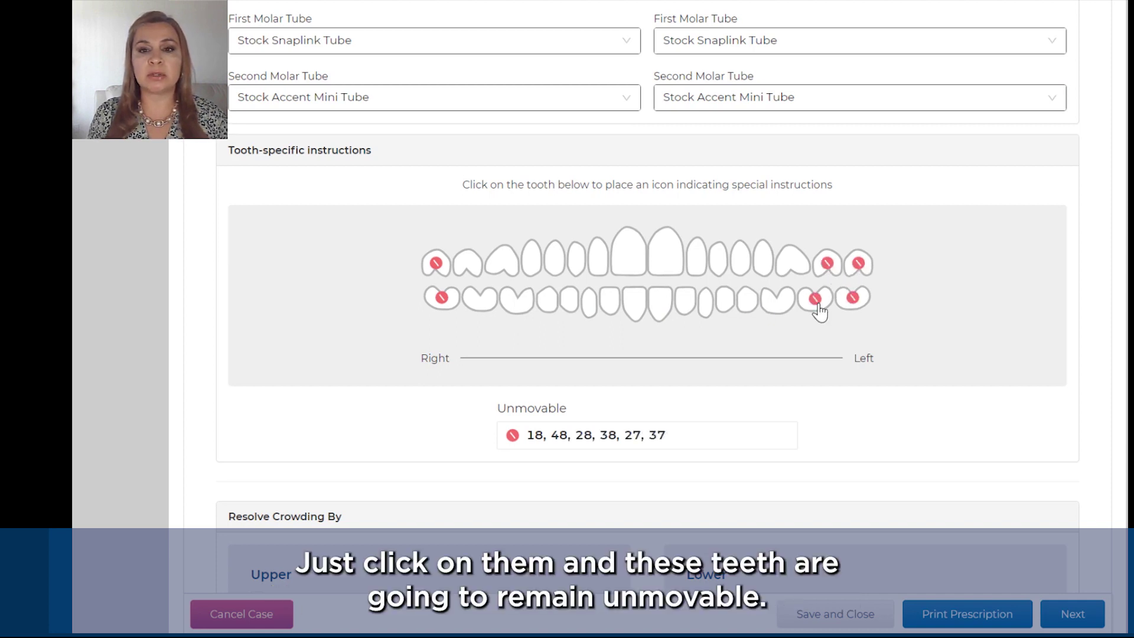
{"action": "left_click", "coordinate": [468, 265]}
{"action": "left_click", "coordinate": [482, 305]}
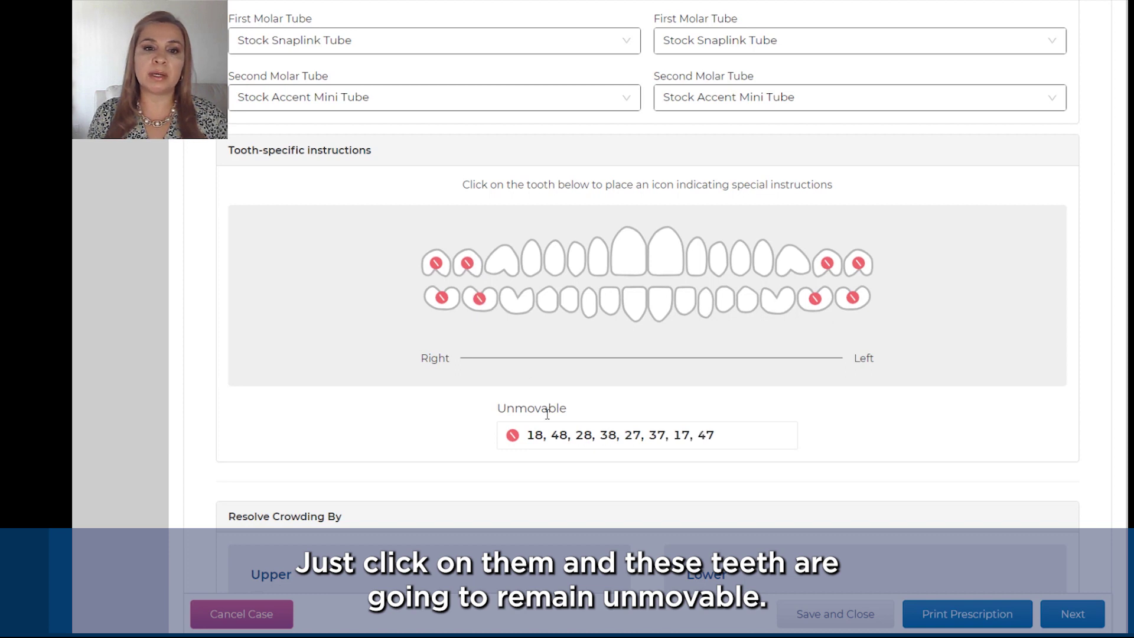
Step: Add IPR alongside expansion to resolve crowding in the upper and lower arches
{"action": "scroll", "coordinate": [547, 412], "scroll_direction": "down", "scroll_amount": 1}
{"action": "scroll", "coordinate": [549, 423], "scroll_direction": "down", "scroll_amount": 3}
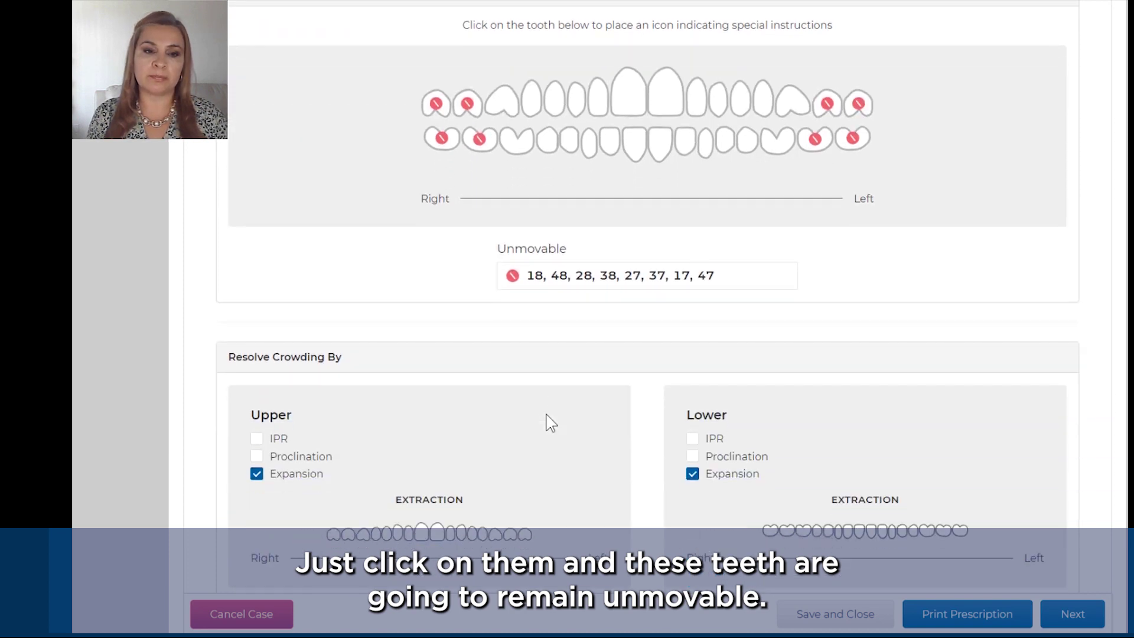
{"action": "scroll", "coordinate": [550, 423], "scroll_direction": "down", "scroll_amount": 1}
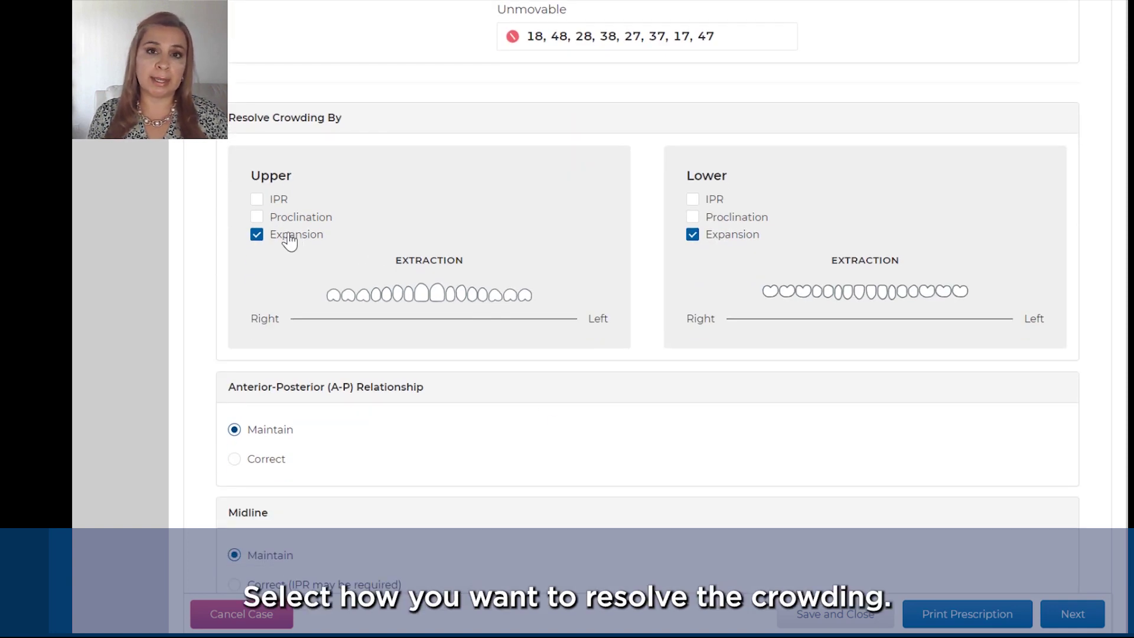
{"action": "left_click", "coordinate": [258, 200]}
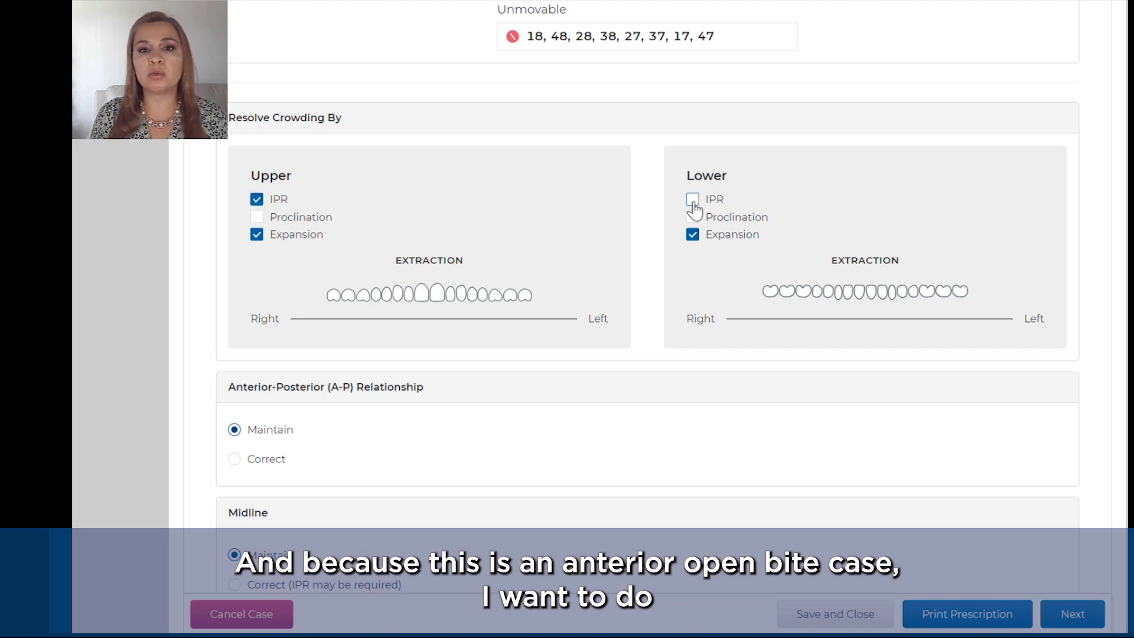
{"action": "left_click", "coordinate": [692, 200]}
{"action": "scroll", "coordinate": [704, 254], "scroll_direction": "down", "scroll_amount": 3}
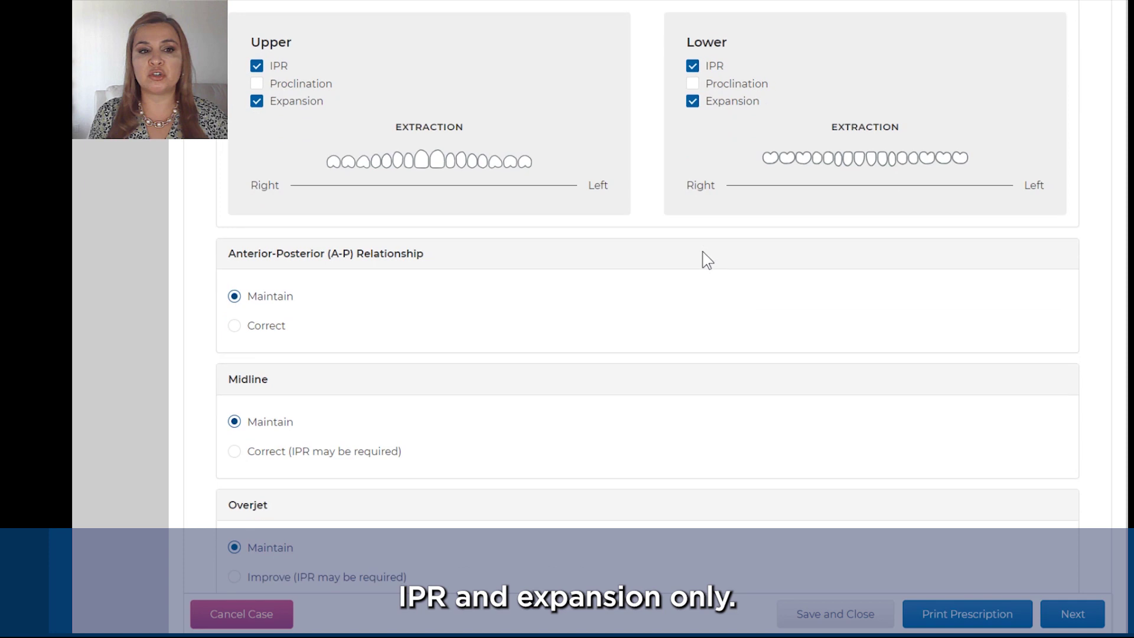
{"action": "scroll", "coordinate": [703, 253], "scroll_direction": "down", "scroll_amount": 2}
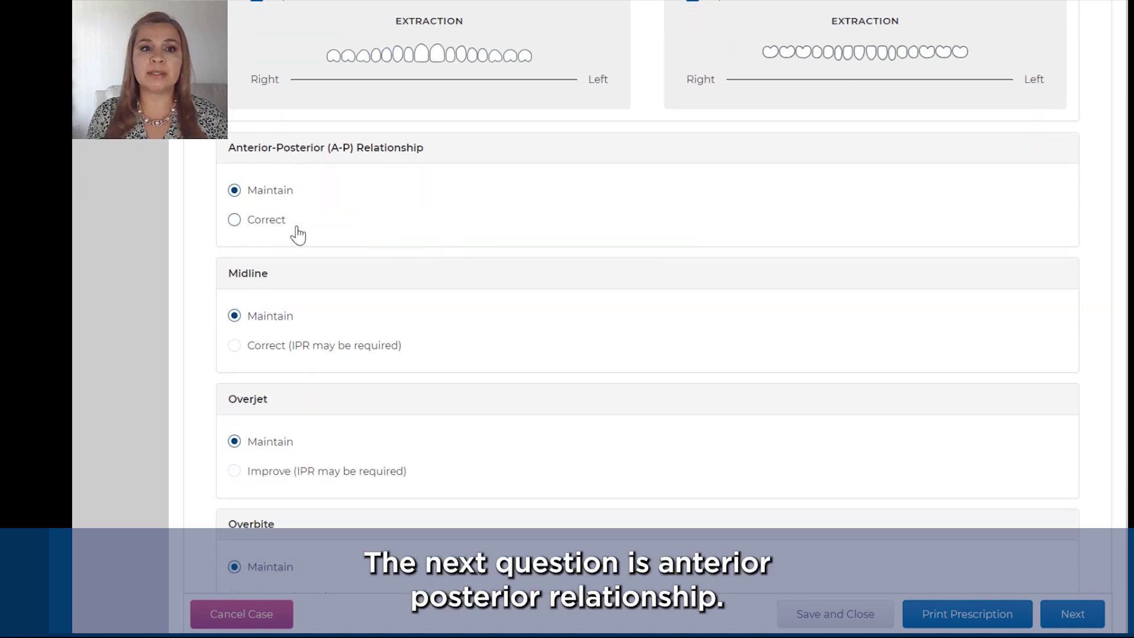
Step: Correct A-P to improve canine and molar relationship, with posterior IPR, distalization, elastics and virtual simulation
{"action": "left_click", "coordinate": [235, 222]}
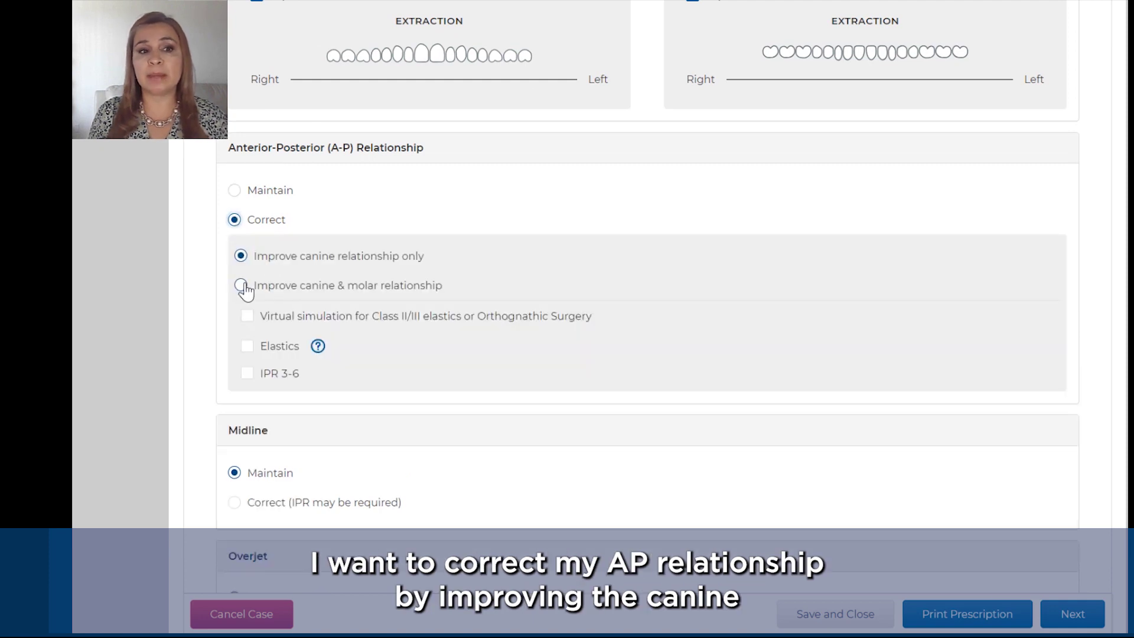
{"action": "left_click", "coordinate": [241, 289]}
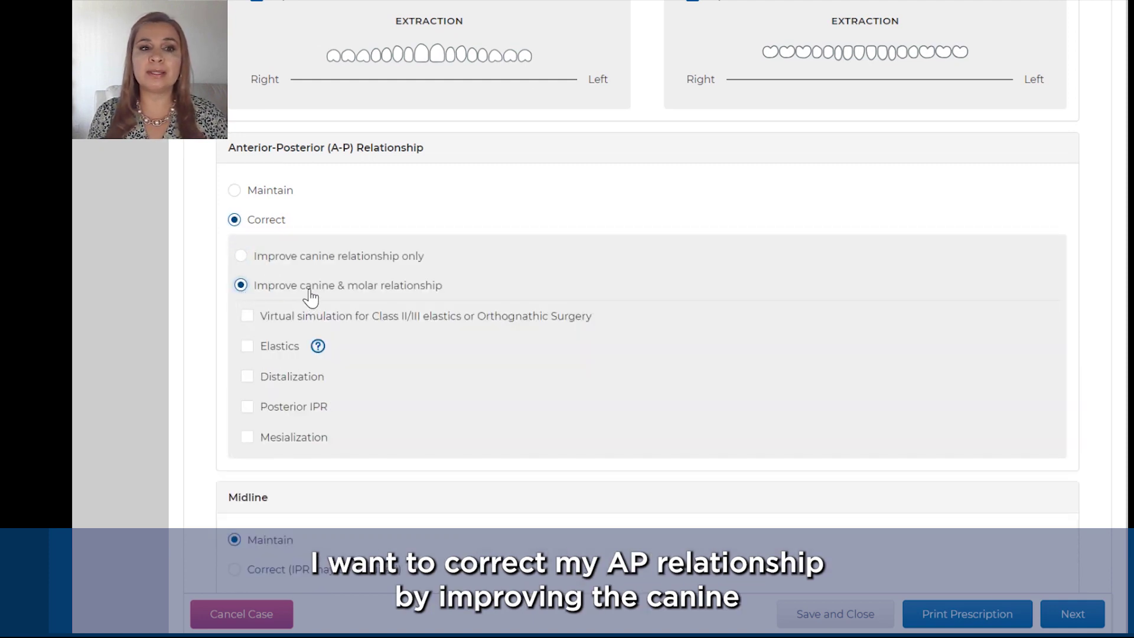
{"action": "left_click", "coordinate": [245, 413]}
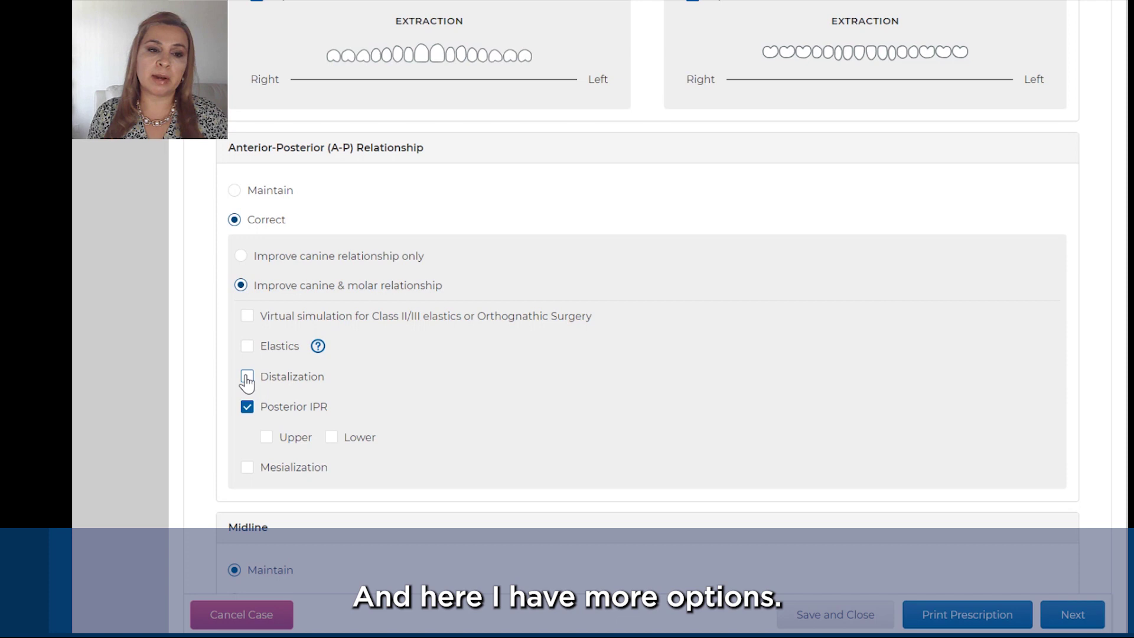
{"action": "left_click", "coordinate": [246, 376]}
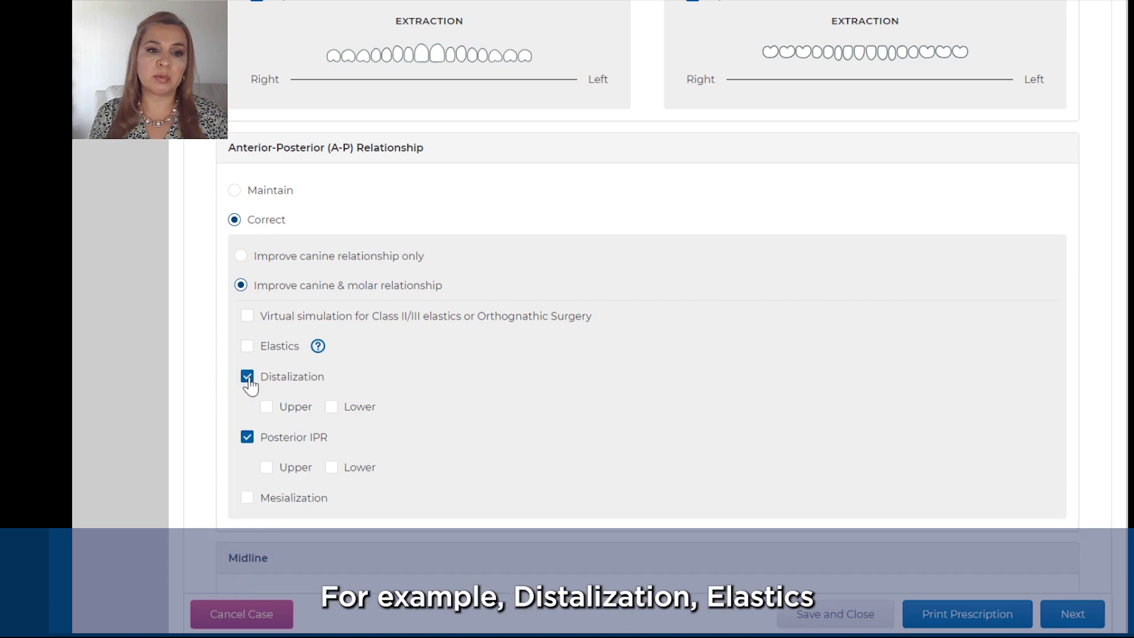
{"action": "left_click", "coordinate": [247, 347]}
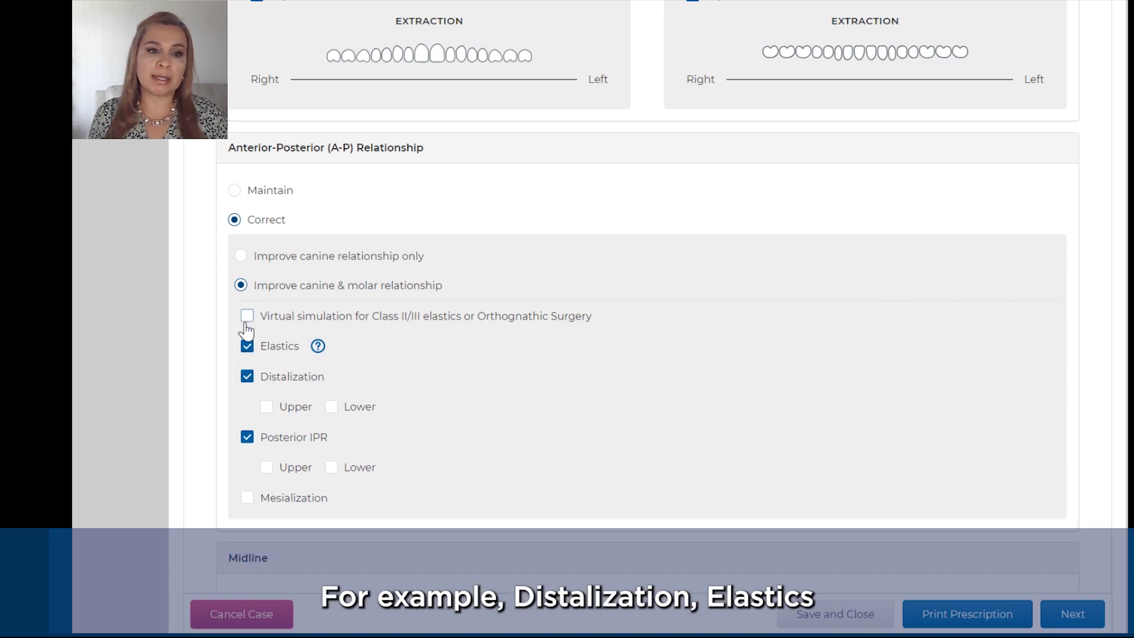
{"action": "left_click", "coordinate": [246, 317]}
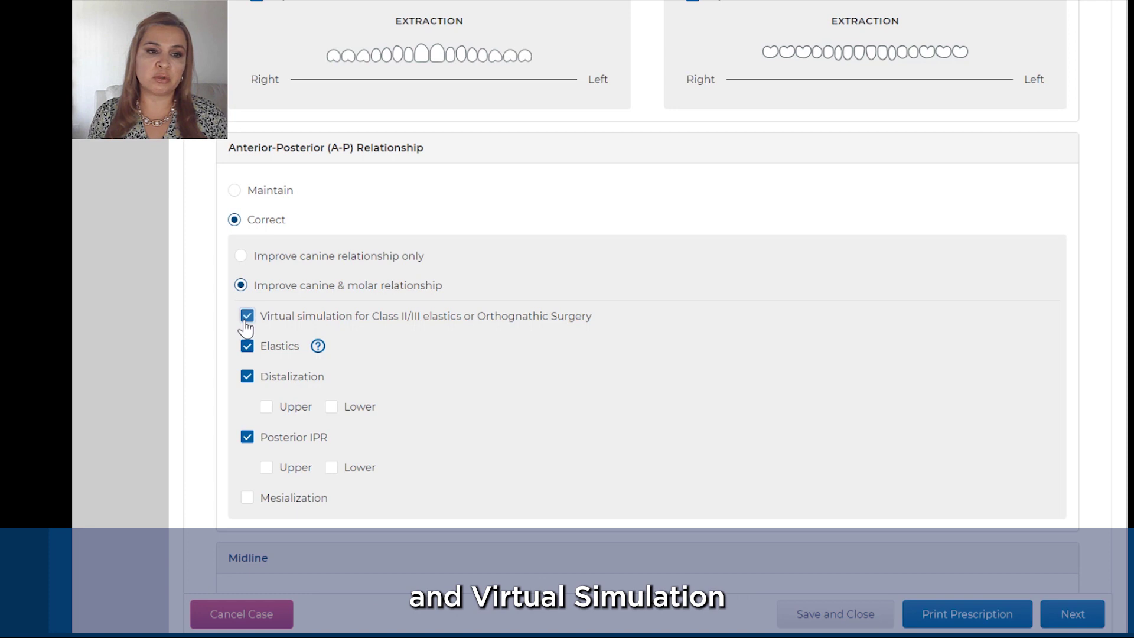
{"action": "scroll", "coordinate": [576, 420], "scroll_direction": "down", "scroll_amount": 2}
{"action": "scroll", "coordinate": [576, 420], "scroll_direction": "down", "scroll_amount": 6}
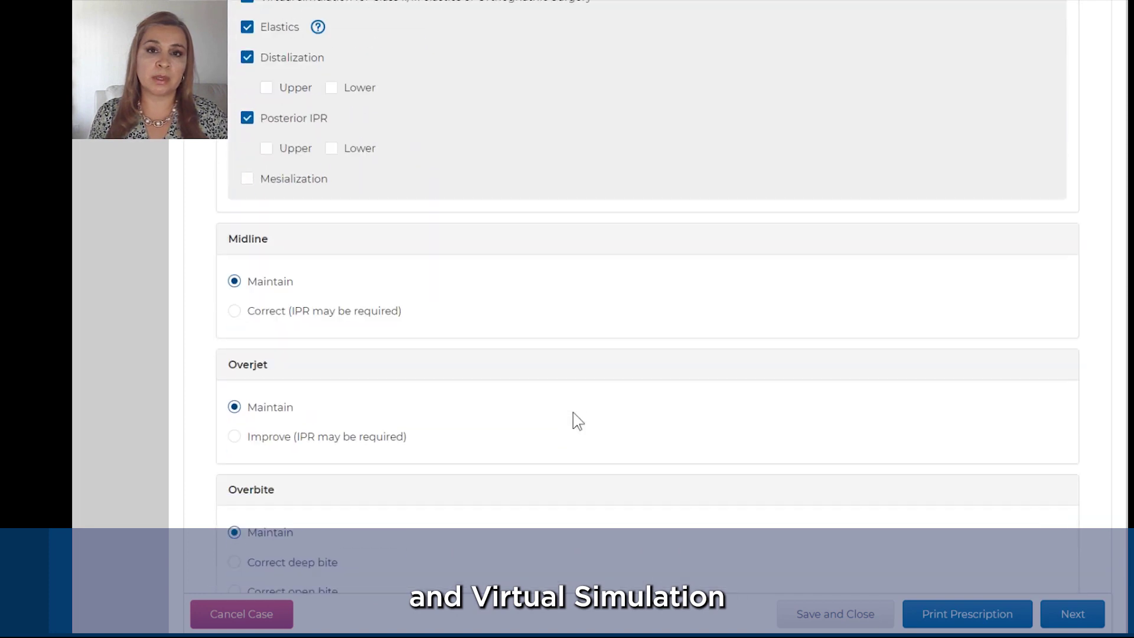
Step: Correct the midline to the facial midline with a good smiling photo confirmed, and improve overjet
{"action": "scroll", "coordinate": [576, 420], "scroll_direction": "down", "scroll_amount": 1}
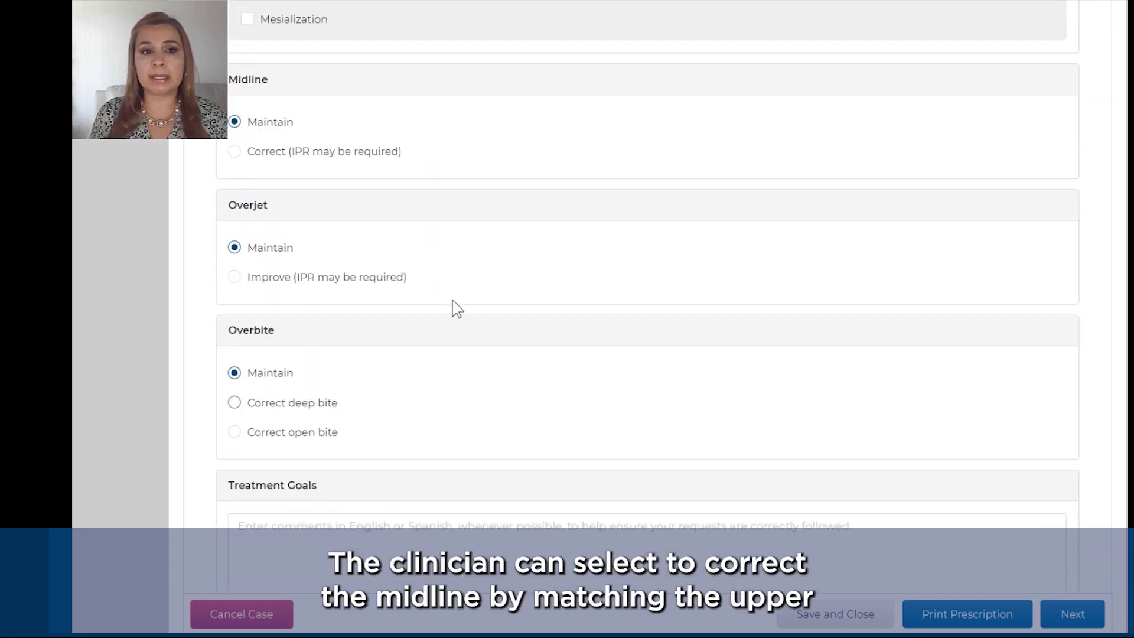
{"action": "left_click", "coordinate": [235, 153]}
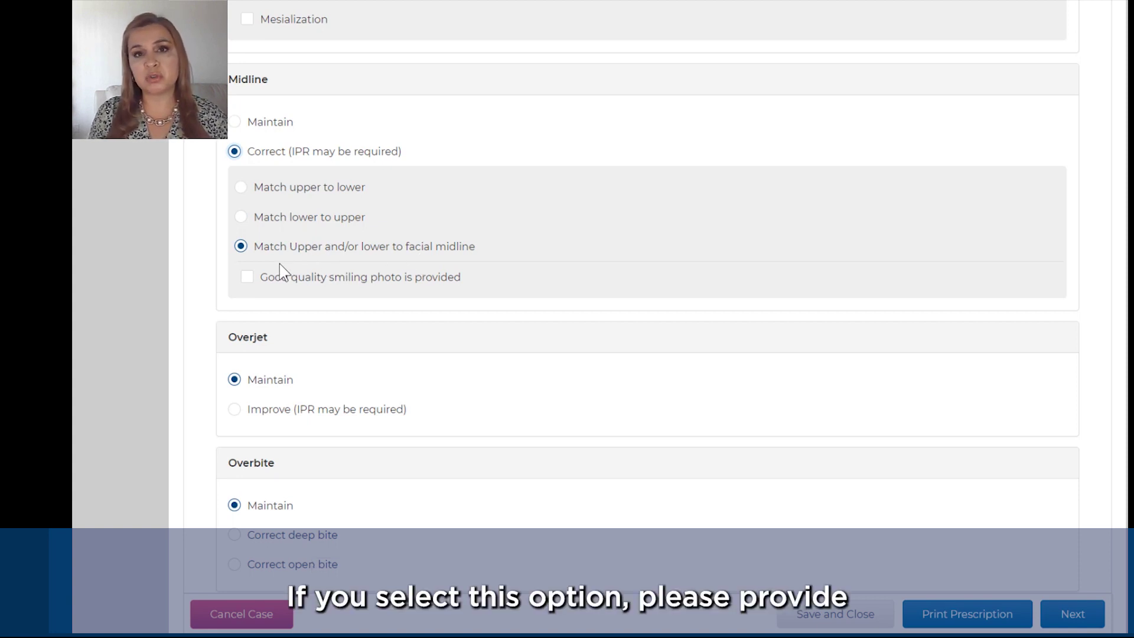
{"action": "left_click", "coordinate": [246, 281]}
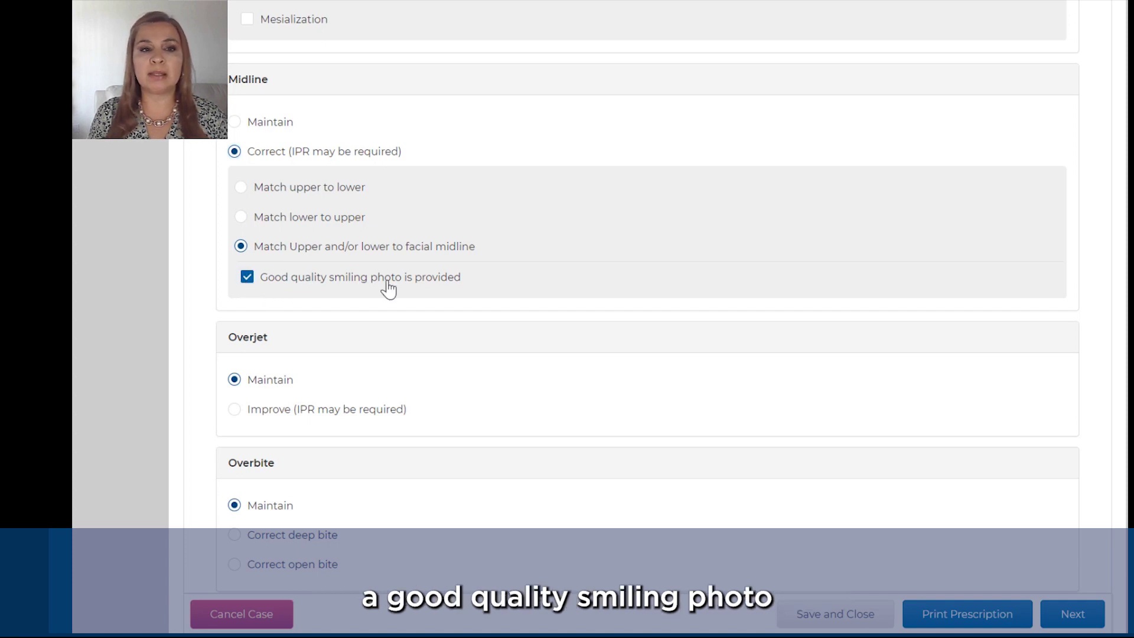
{"action": "scroll", "coordinate": [388, 290], "scroll_direction": "down", "scroll_amount": 3}
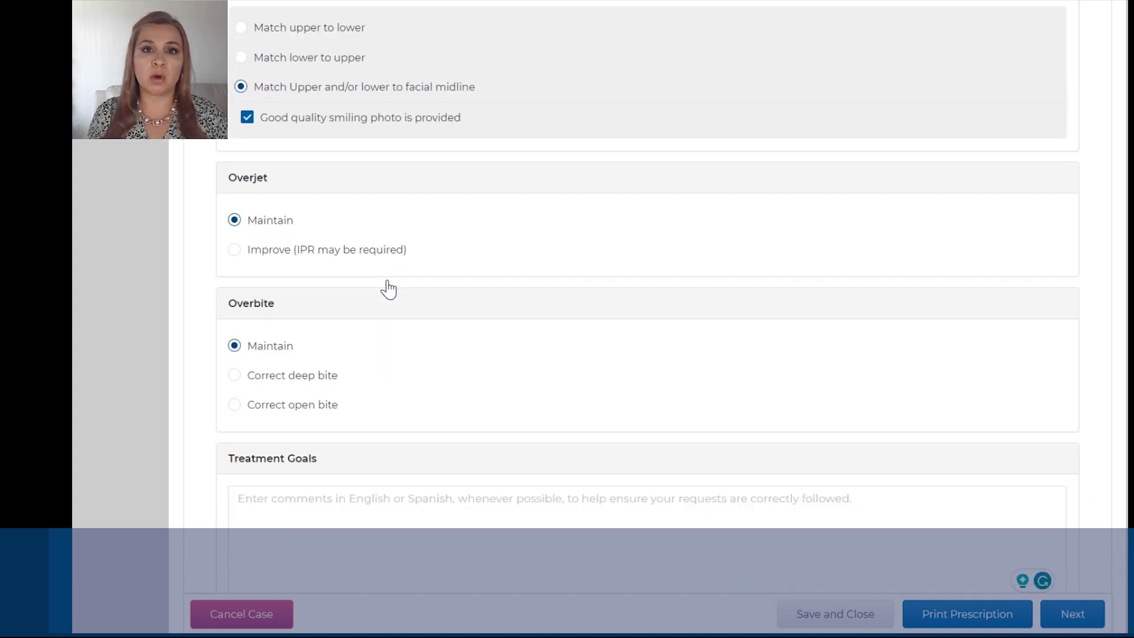
{"action": "left_click", "coordinate": [235, 250]}
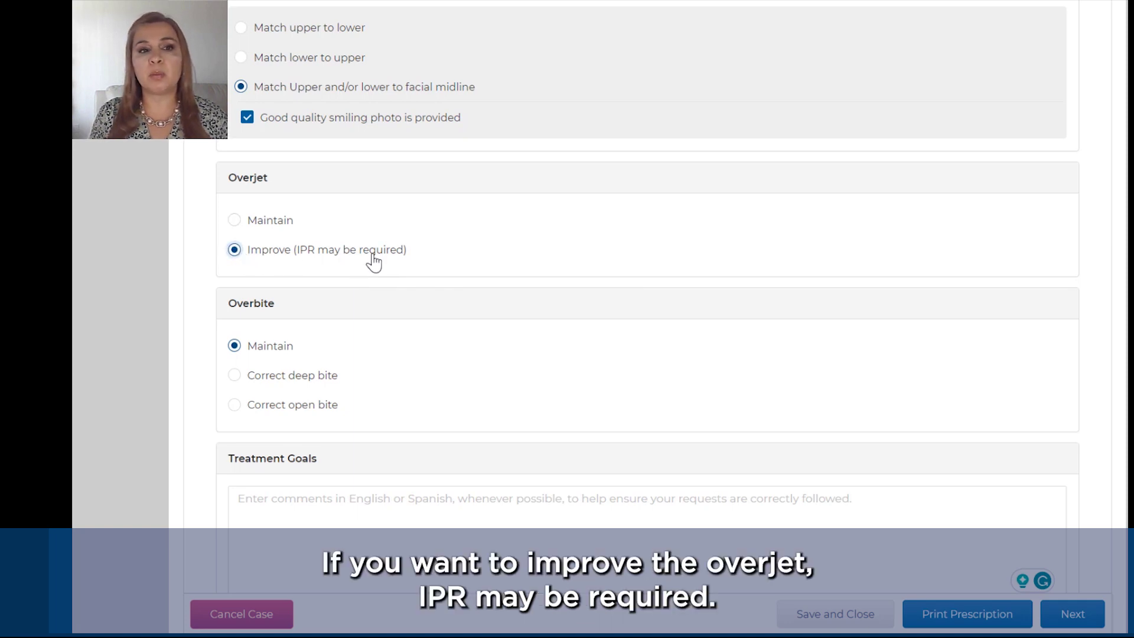
Step: Correct the open bite by extruding anterior and intruding posterior teeth with virtual simulation, then continue
{"action": "scroll", "coordinate": [374, 262], "scroll_direction": "down", "scroll_amount": 2}
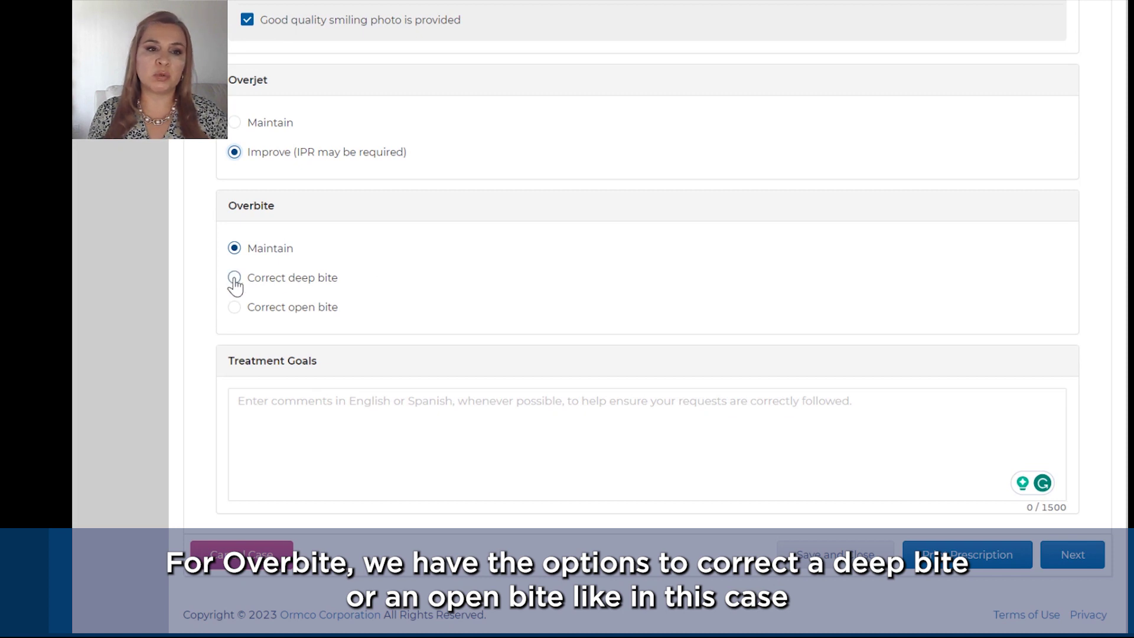
{"action": "left_click", "coordinate": [234, 308]}
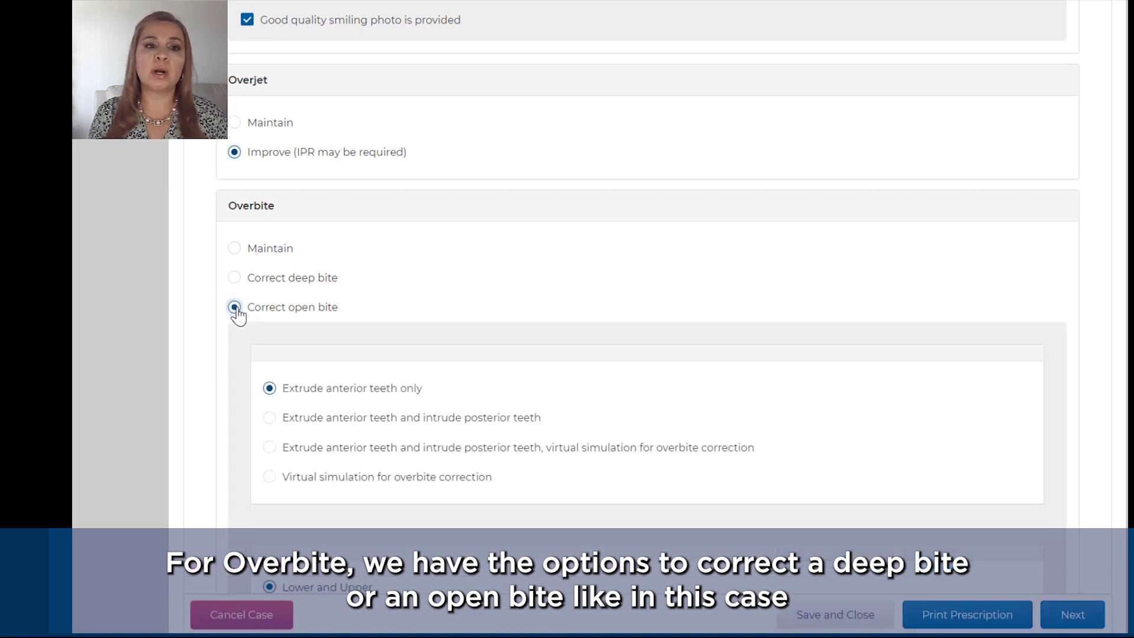
{"action": "scroll", "coordinate": [391, 334], "scroll_direction": "down", "scroll_amount": 3}
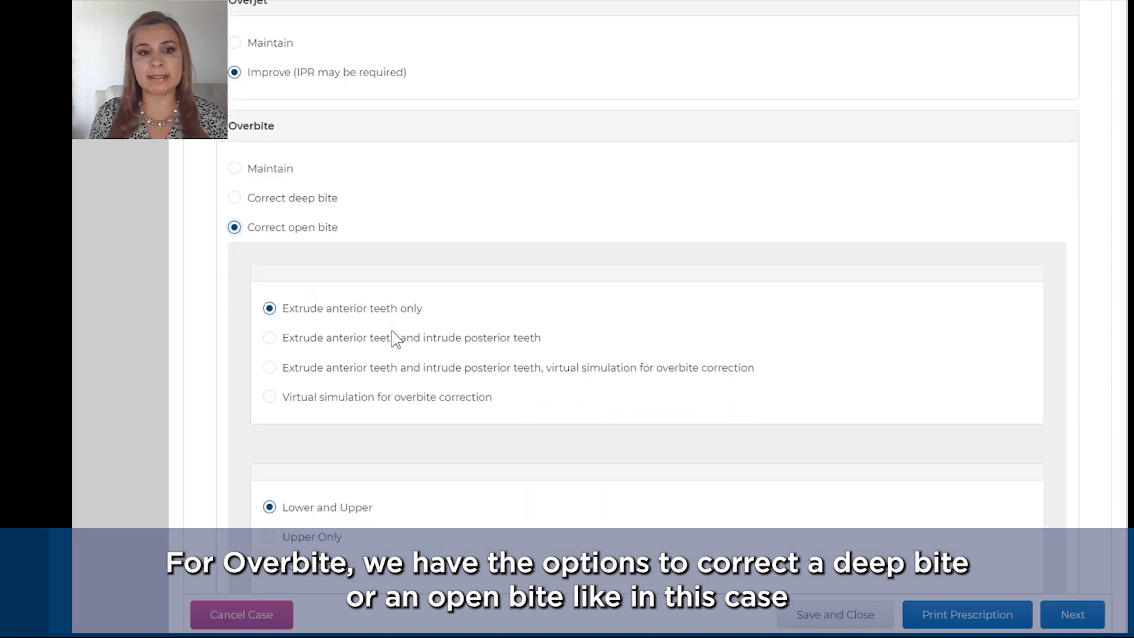
{"action": "left_click", "coordinate": [270, 289]}
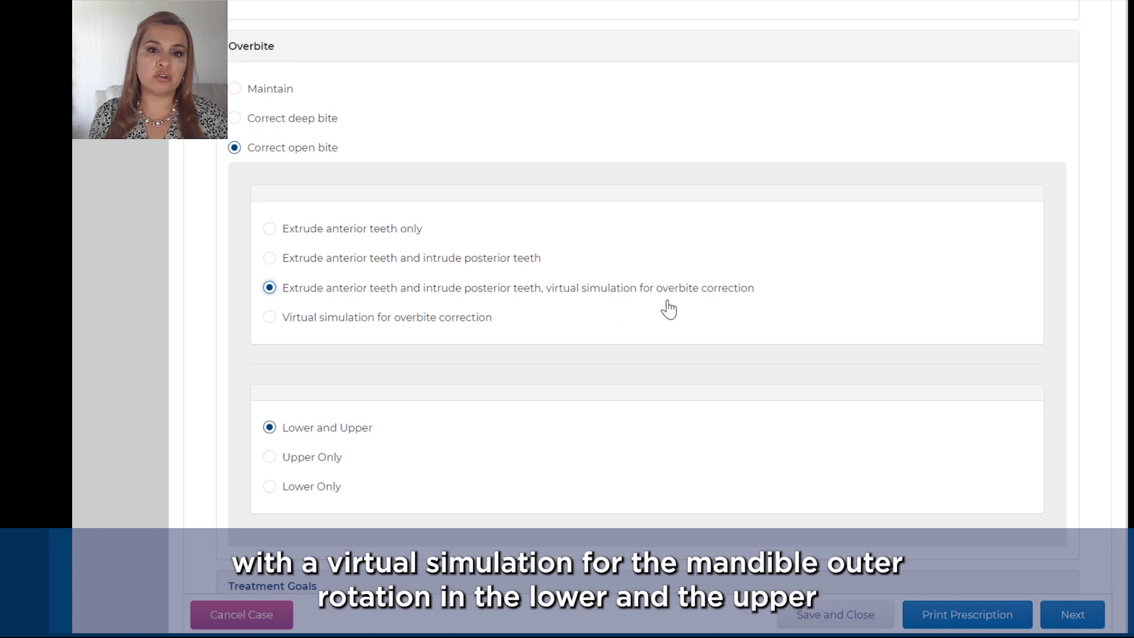
{"action": "scroll", "coordinate": [669, 308], "scroll_direction": "down", "scroll_amount": 4}
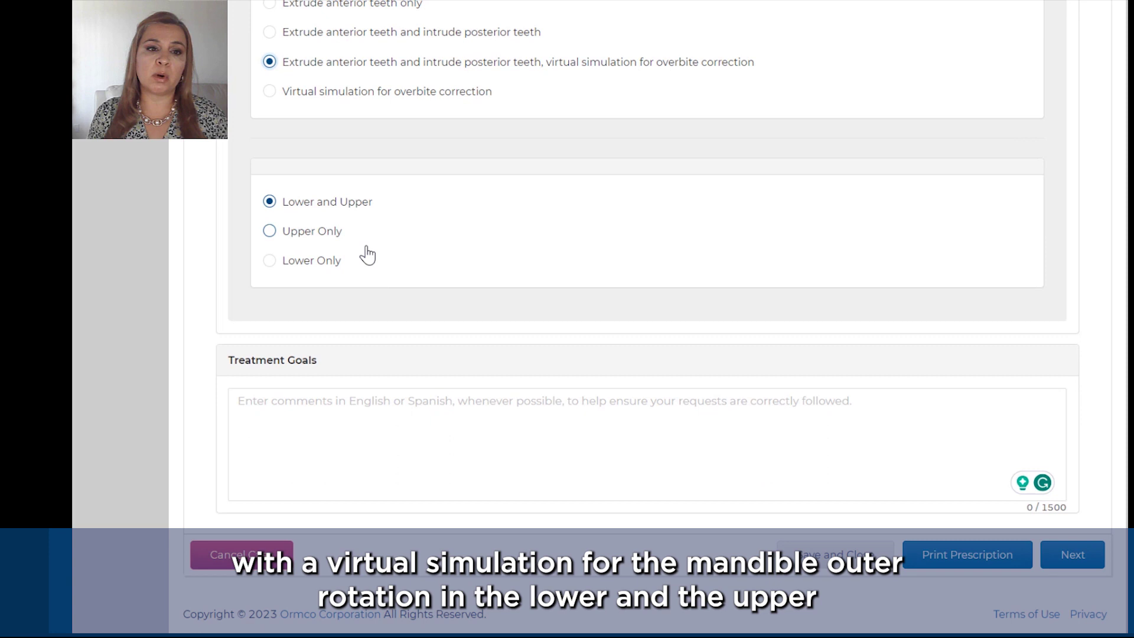
{"action": "left_click", "coordinate": [1075, 556]}
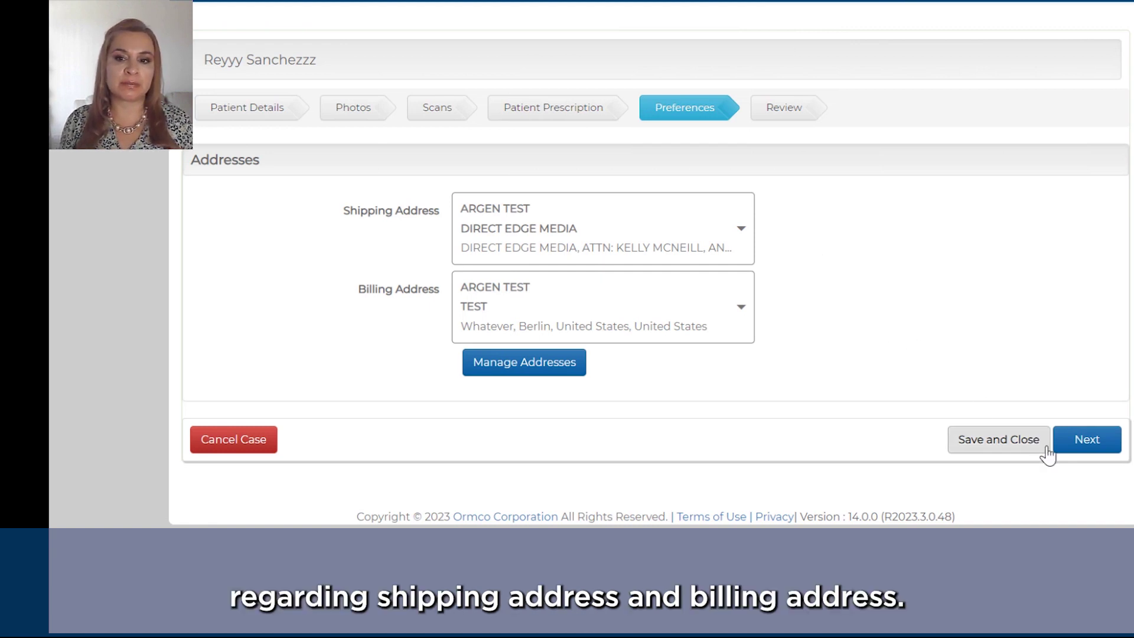
Step: Advance past Preferences to the Review step and look over details, photos and prescription
{"action": "left_click", "coordinate": [1080, 443]}
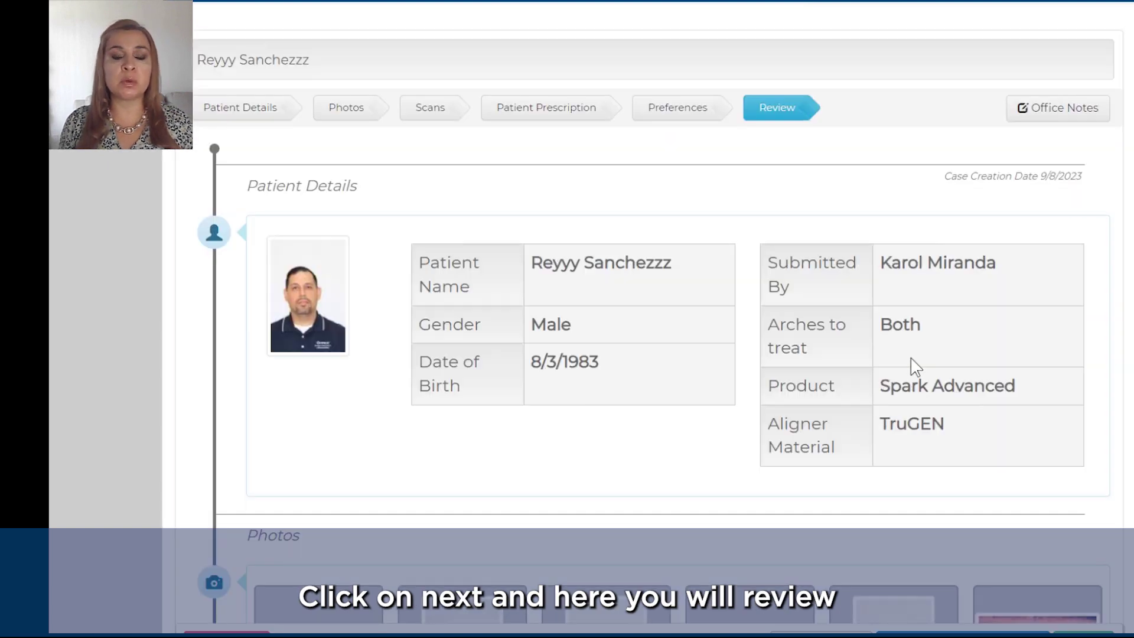
{"action": "scroll", "coordinate": [718, 431], "scroll_direction": "down", "scroll_amount": 3}
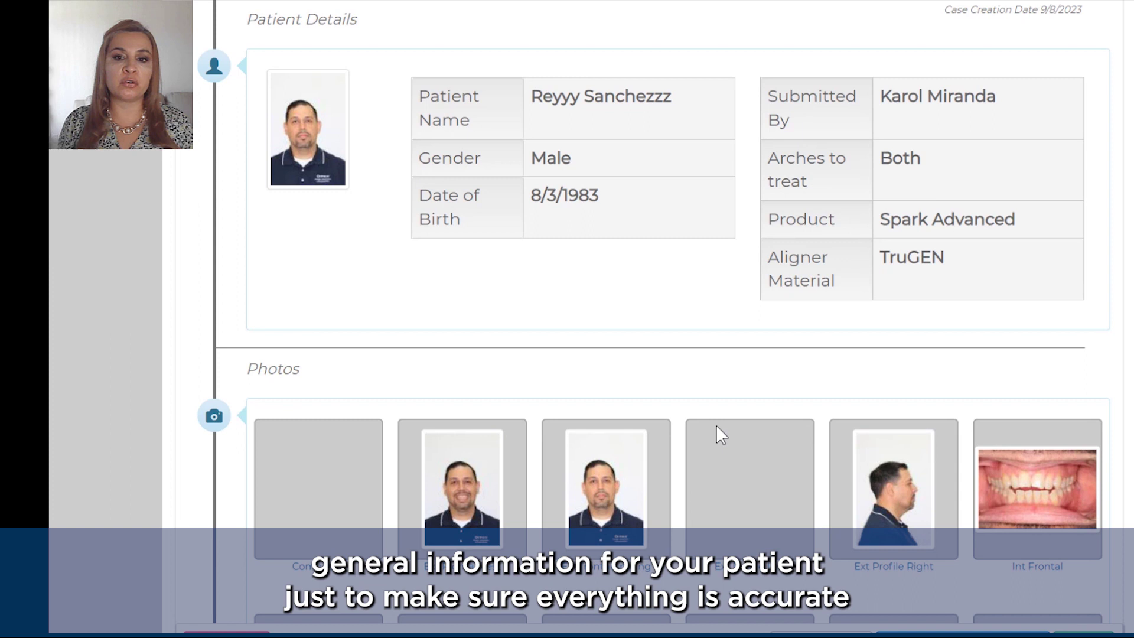
{"action": "scroll", "coordinate": [715, 425], "scroll_direction": "down", "scroll_amount": 3}
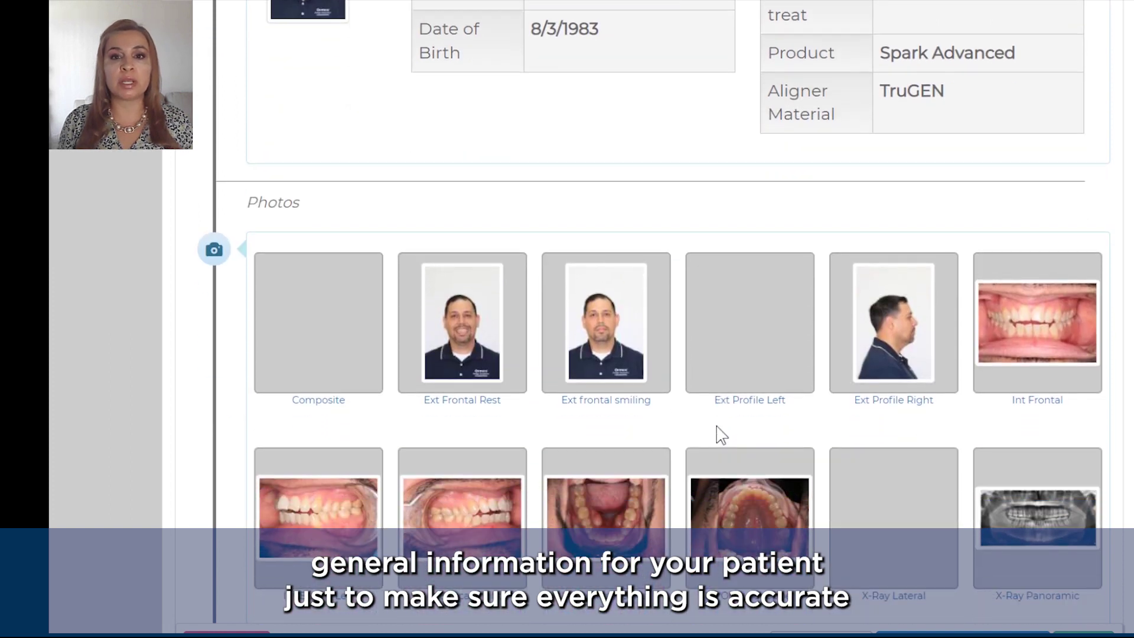
{"action": "scroll", "coordinate": [717, 426], "scroll_direction": "down", "scroll_amount": 6}
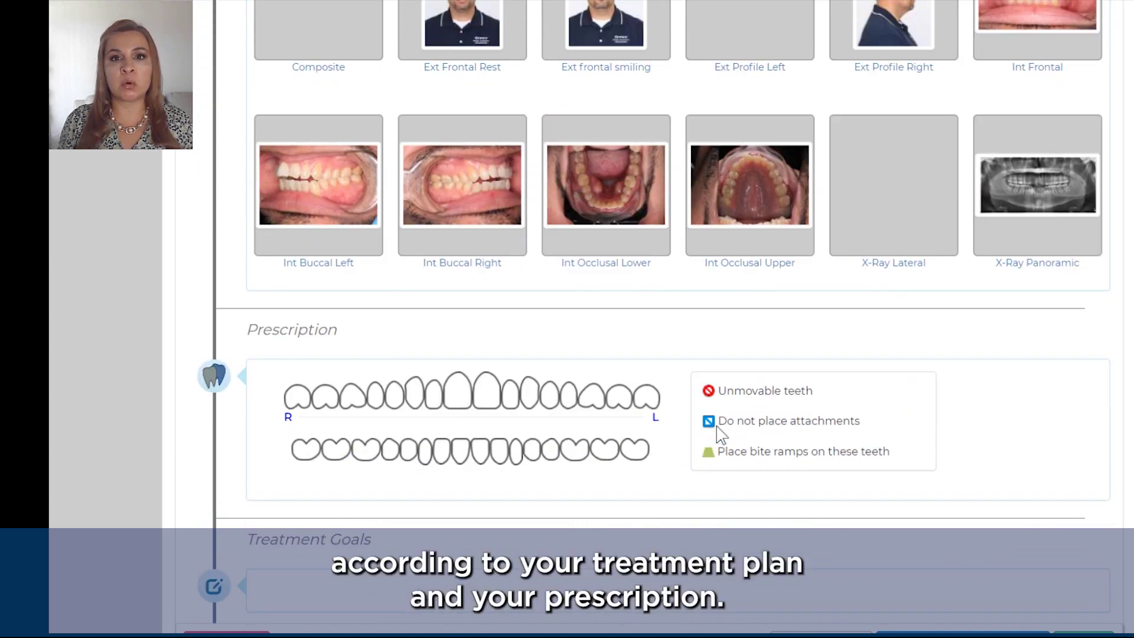
{"action": "scroll", "coordinate": [717, 427], "scroll_direction": "down", "scroll_amount": 3}
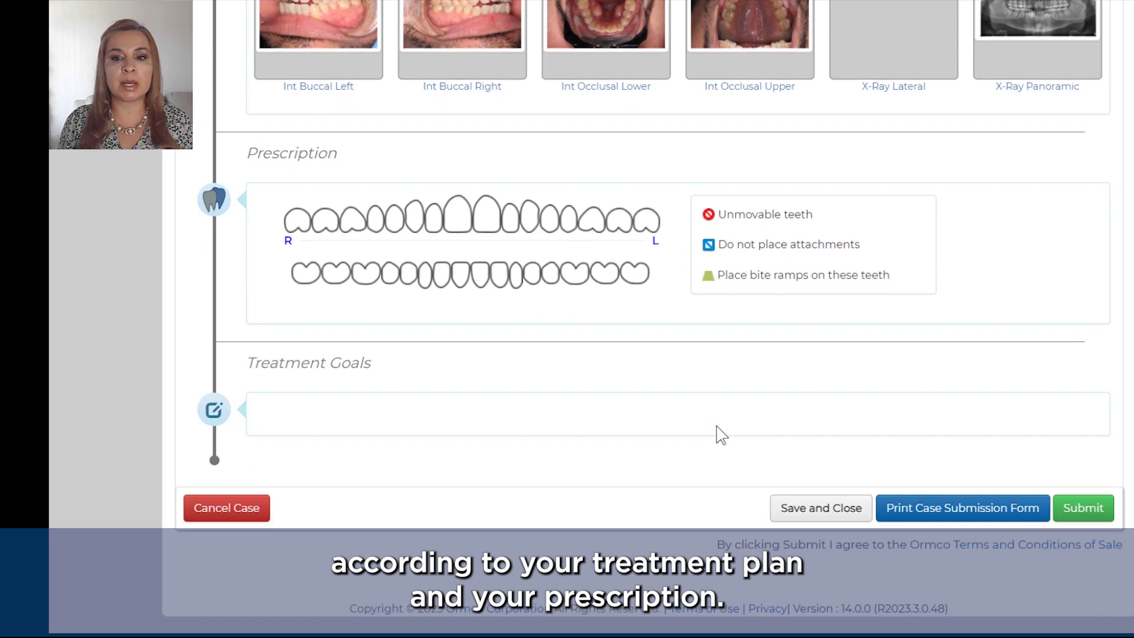
Step: Submit the reviewed ODB case prescription
{"action": "left_click", "coordinate": [1099, 515]}
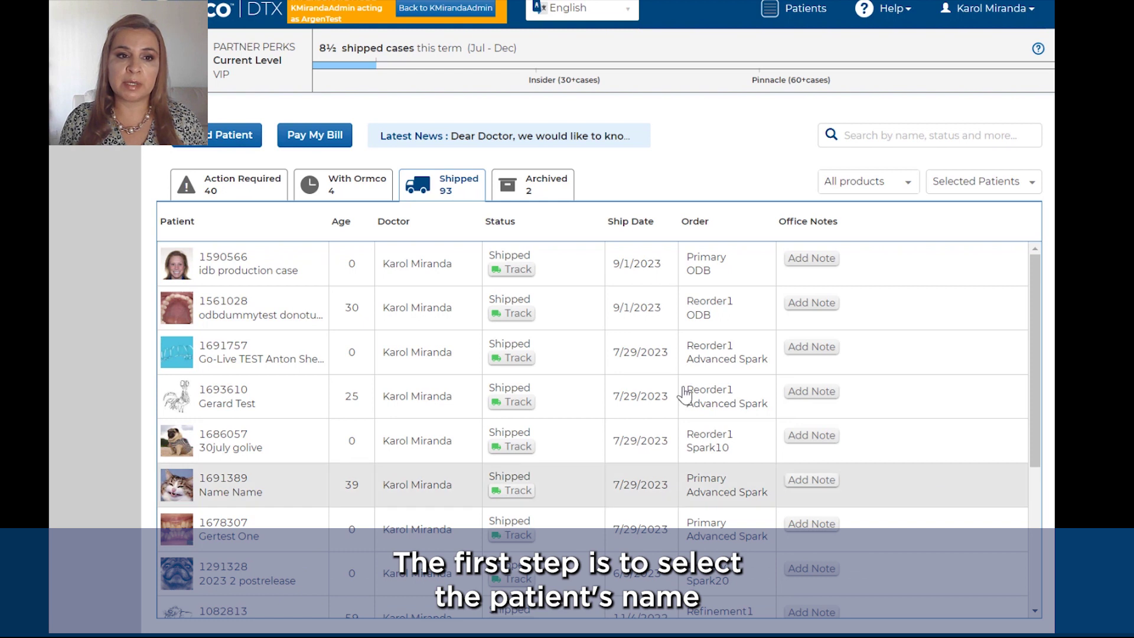
Step: Reorder for the idb production case patient with reason Lost and place the order
{"action": "left_click", "coordinate": [292, 272]}
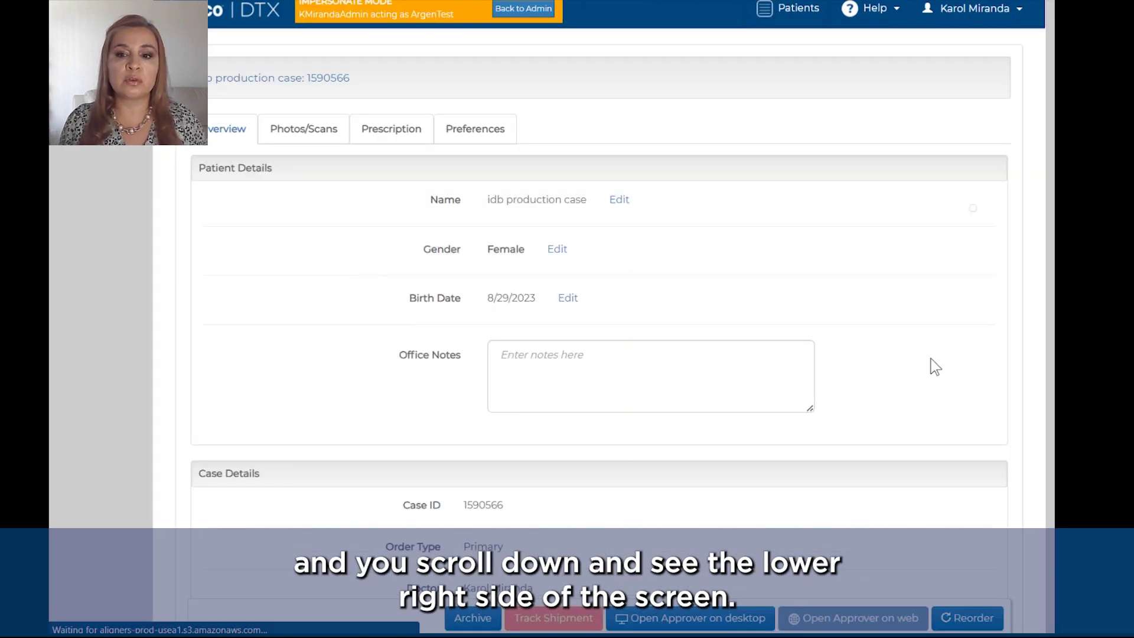
{"action": "left_click", "coordinate": [978, 625]}
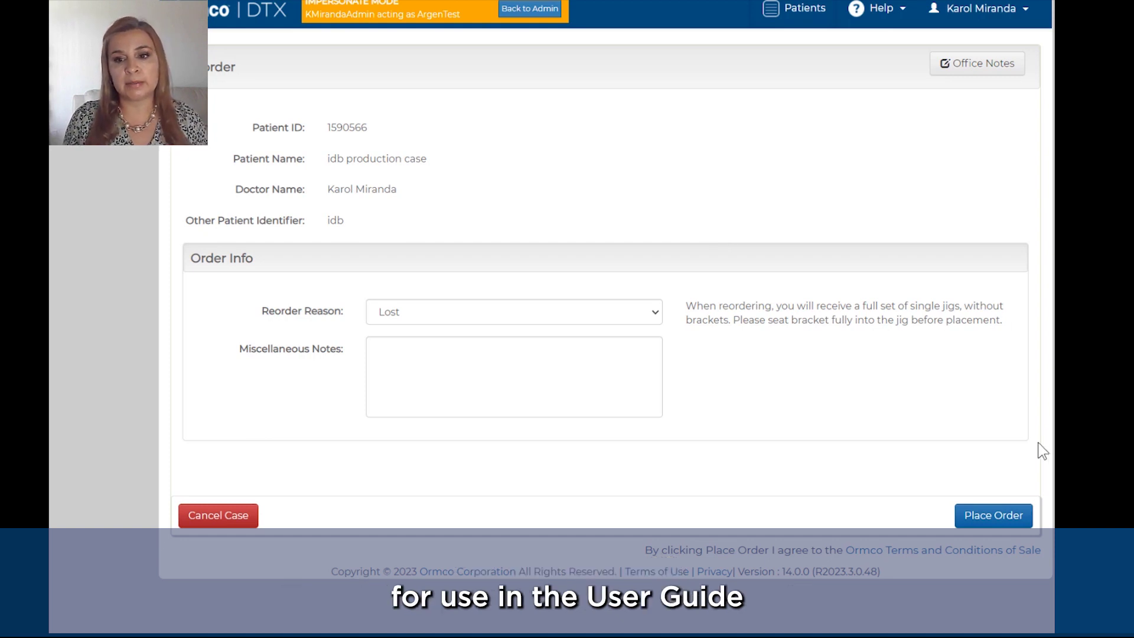
{"action": "left_click", "coordinate": [994, 516]}
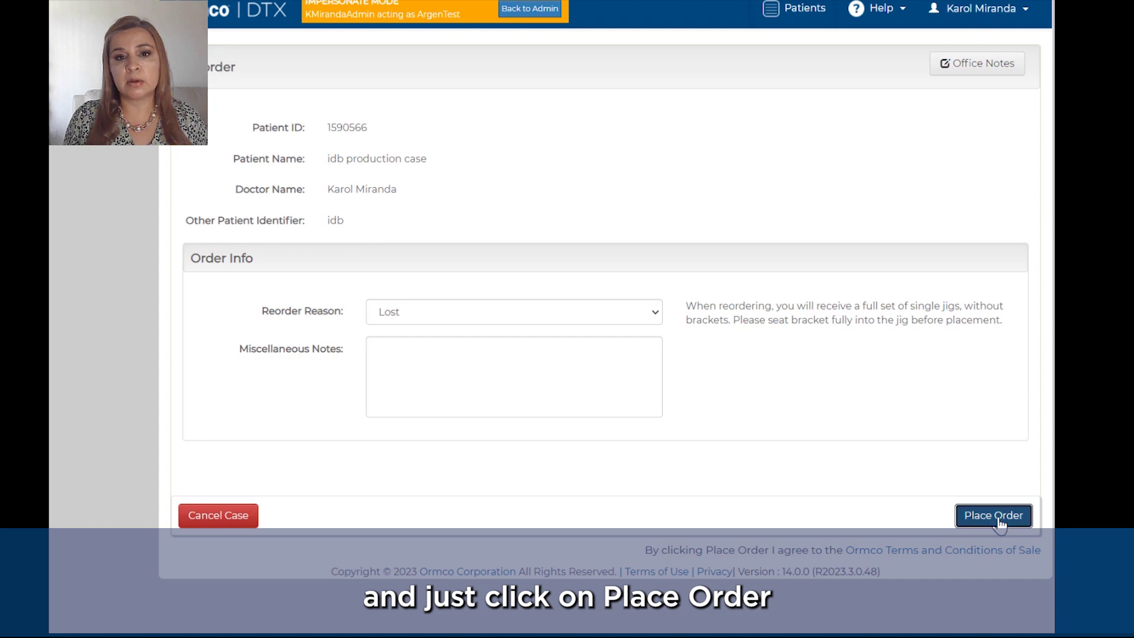